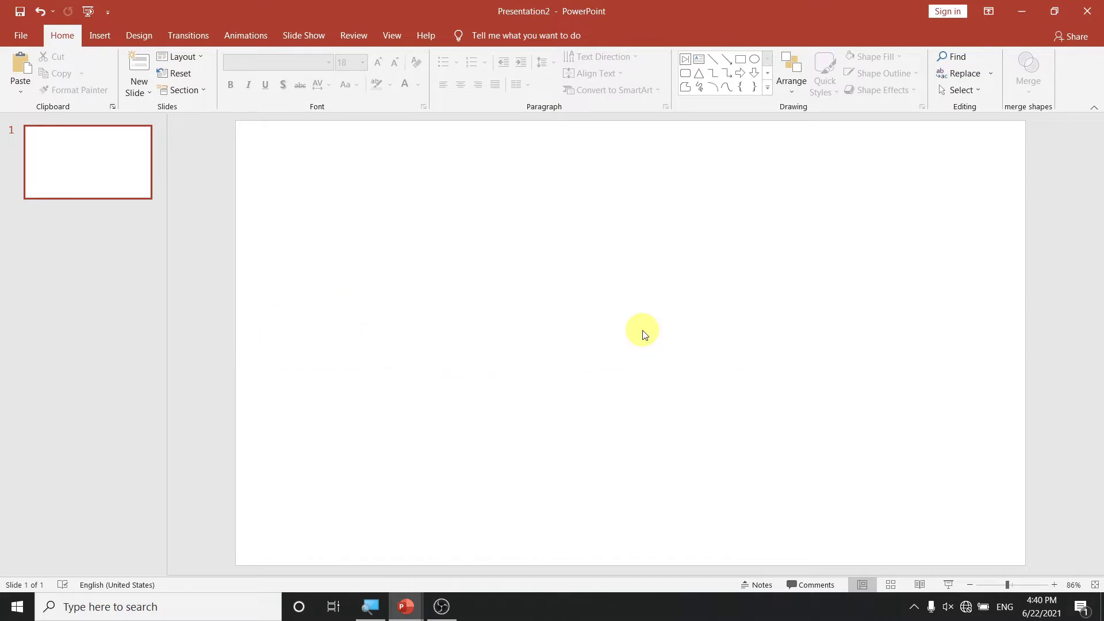
Draw an oval circle on the left of the blank slide and apply the orange shape style.
{"action": "left_click", "coordinate": [752, 59]}
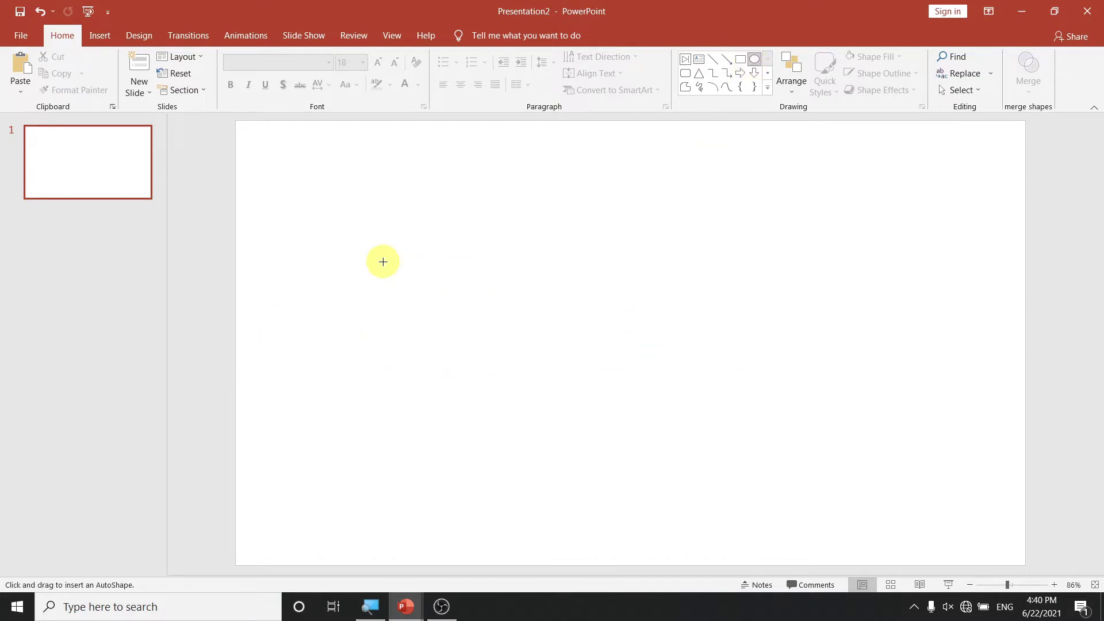
{"action": "left_click_drag", "start_coordinate": [384, 262], "coordinate": [465, 343]}
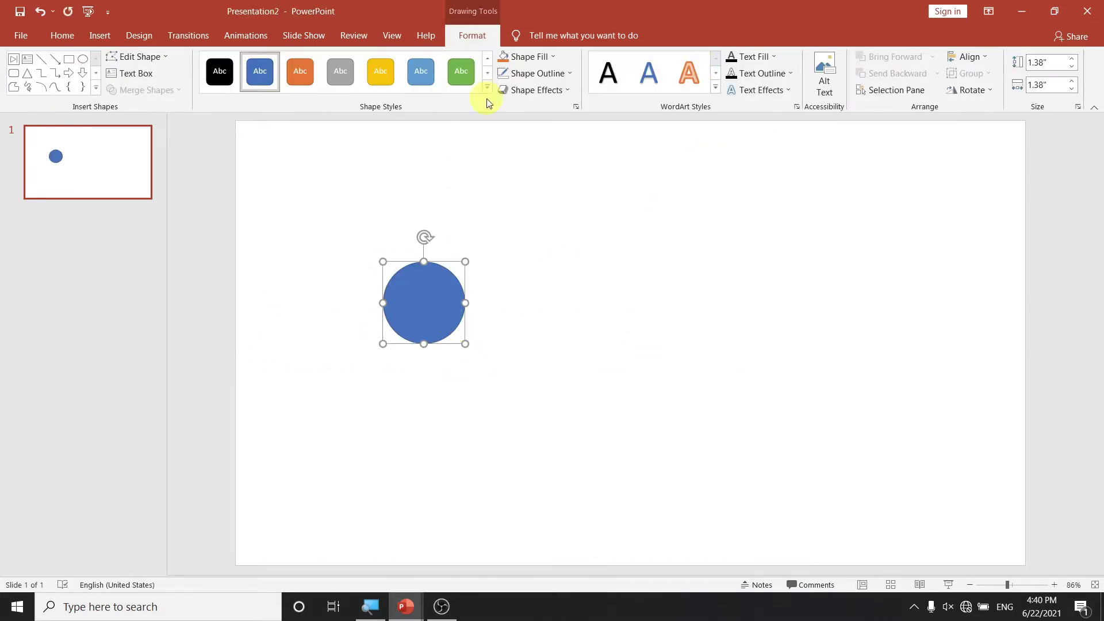
{"action": "left_click", "coordinate": [502, 57]}
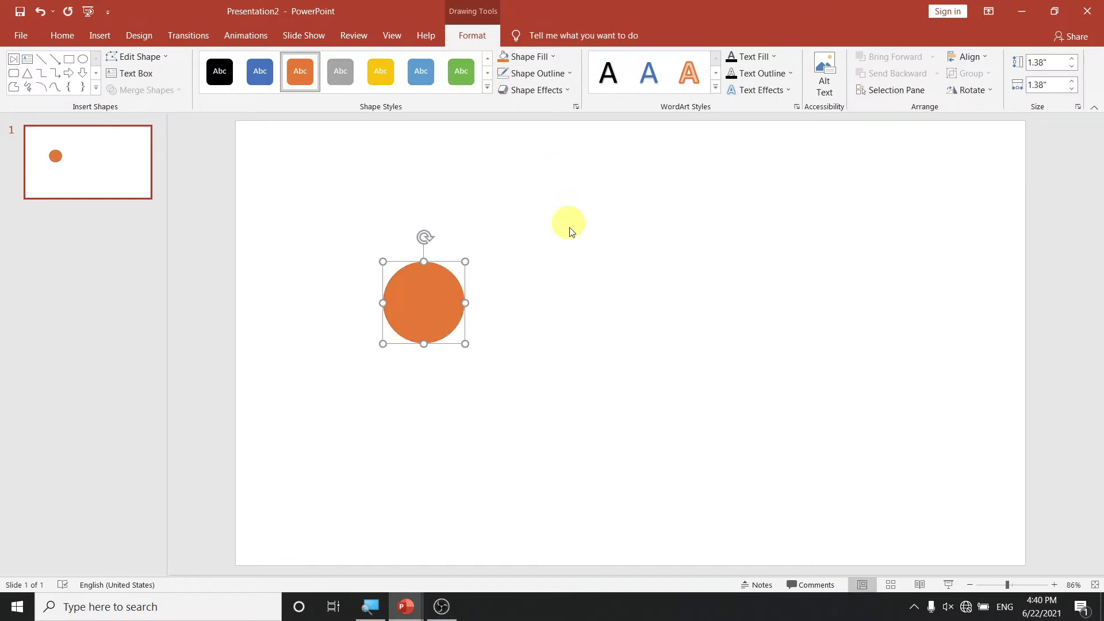
{"action": "left_click", "coordinate": [582, 308]}
{"action": "left_click", "coordinate": [437, 299]}
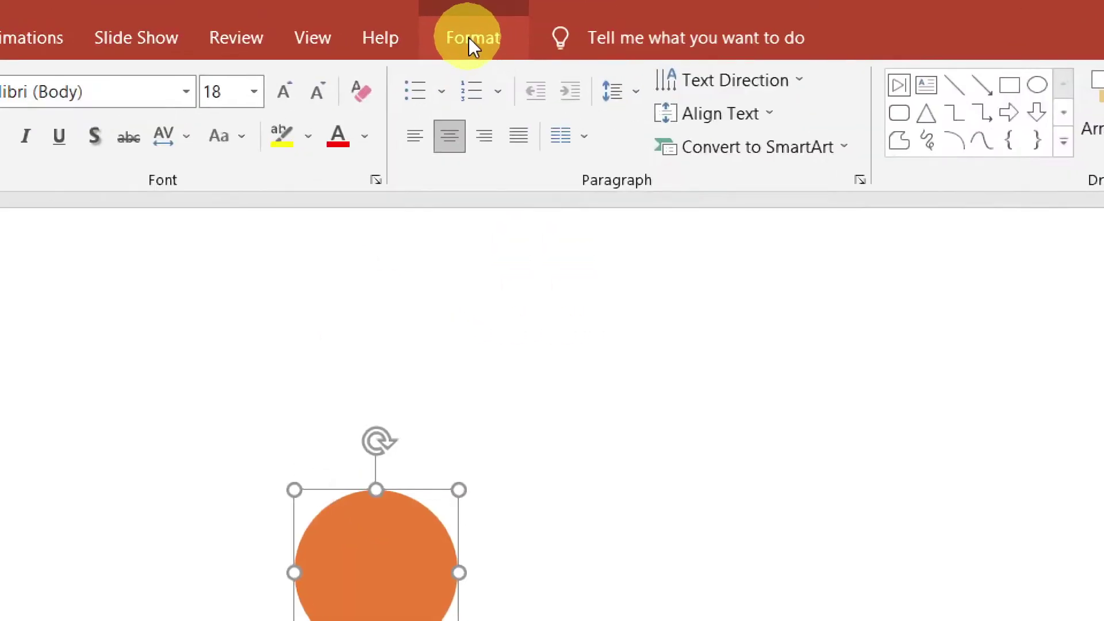
Apply Align Middle and then Align Center to the circle.
{"action": "left_click", "coordinate": [468, 37]}
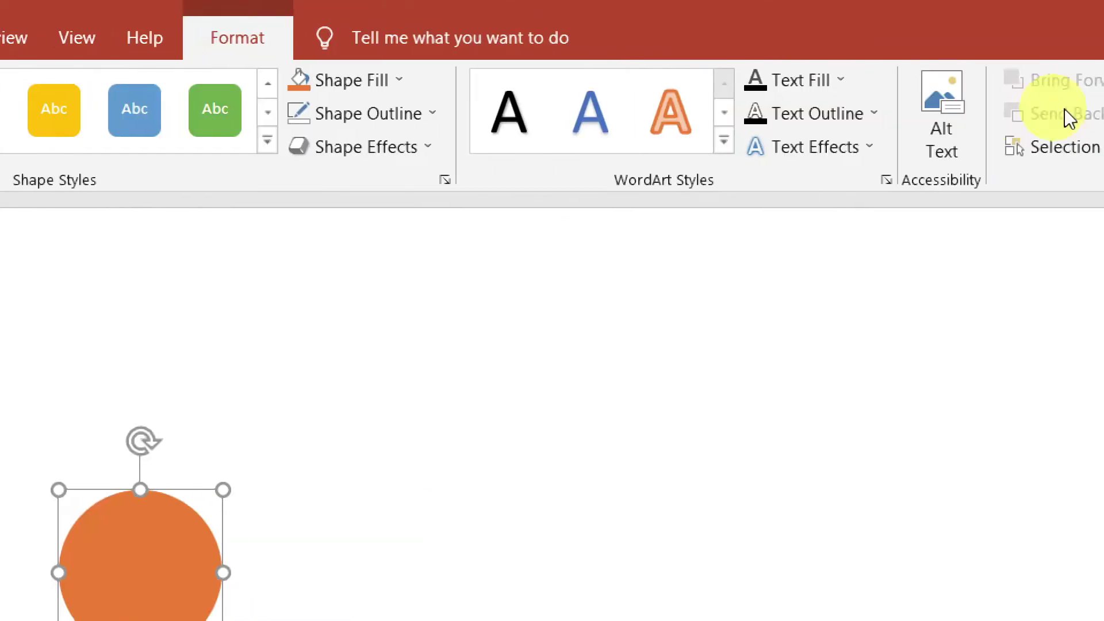
{"action": "left_click", "coordinate": [949, 80]}
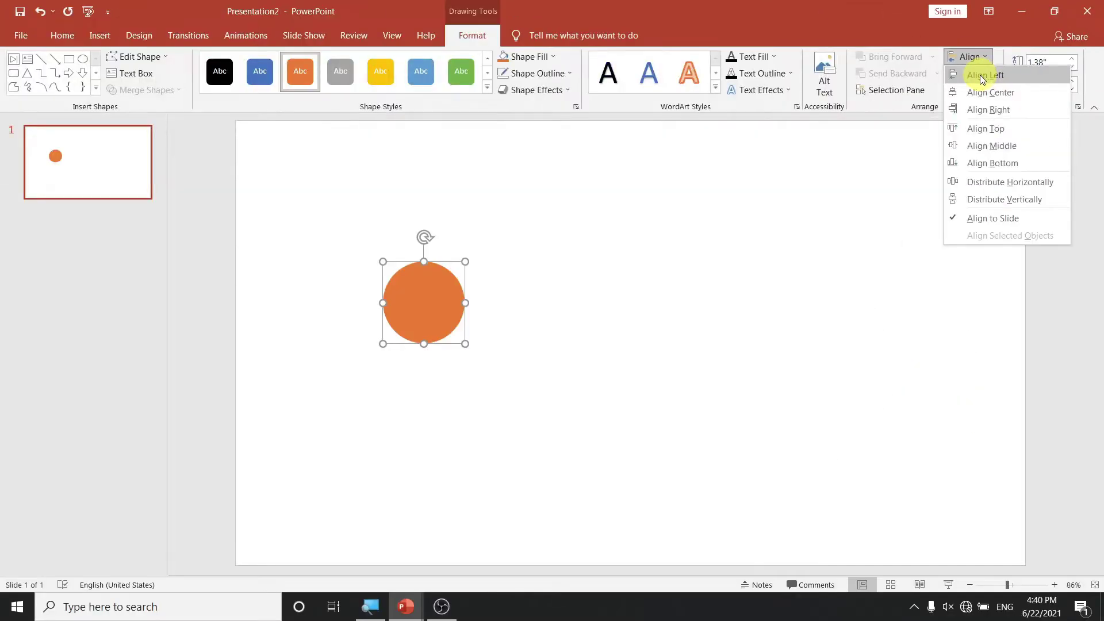
{"action": "left_click", "coordinate": [991, 144]}
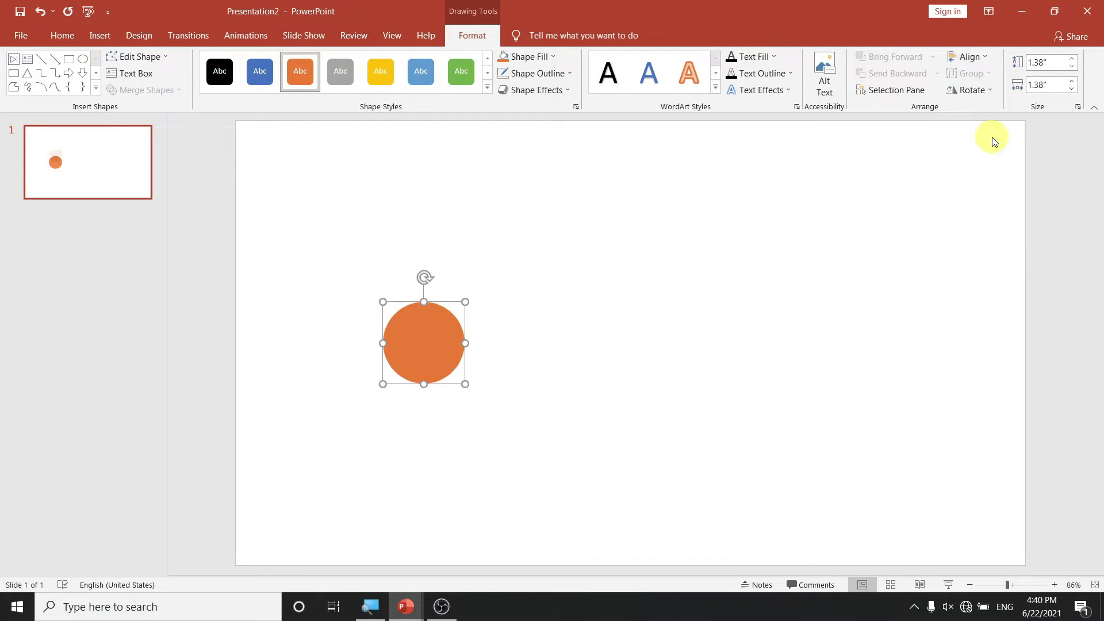
{"action": "left_click", "coordinate": [980, 59]}
{"action": "left_click", "coordinate": [988, 93]}
Try the Align Top, Left, Middle, Bottom, Center and Right options on the circle.
{"action": "left_click", "coordinate": [978, 57]}
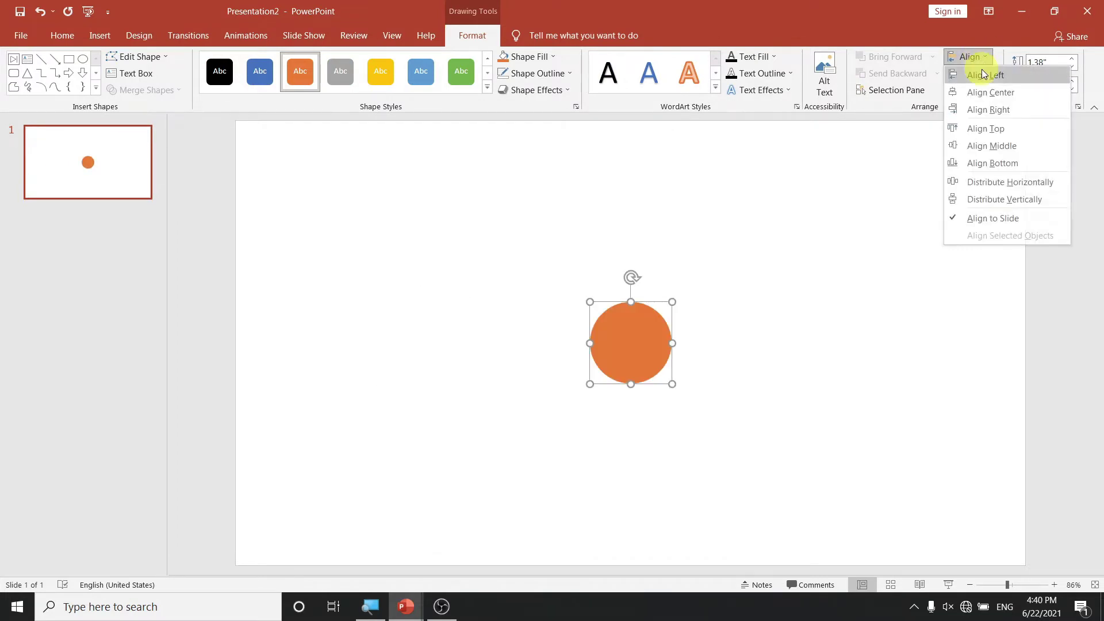
{"action": "left_click", "coordinate": [991, 133]}
{"action": "left_click", "coordinate": [981, 57]}
{"action": "left_click", "coordinate": [985, 75]}
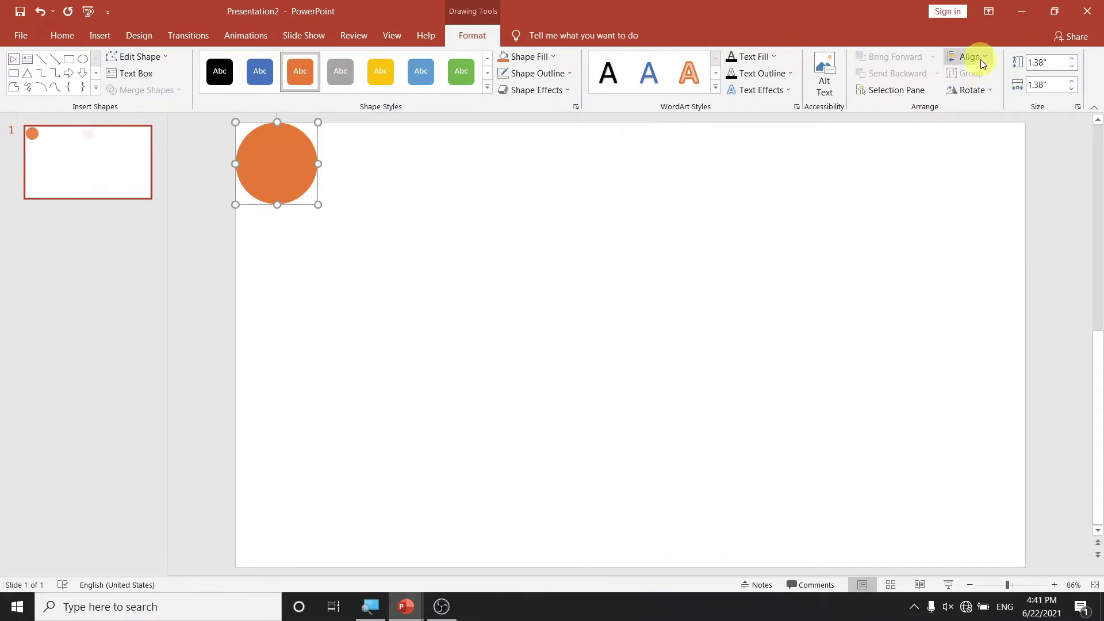
{"action": "left_click", "coordinate": [981, 60]}
{"action": "left_click", "coordinate": [985, 143]}
{"action": "left_click", "coordinate": [979, 60]}
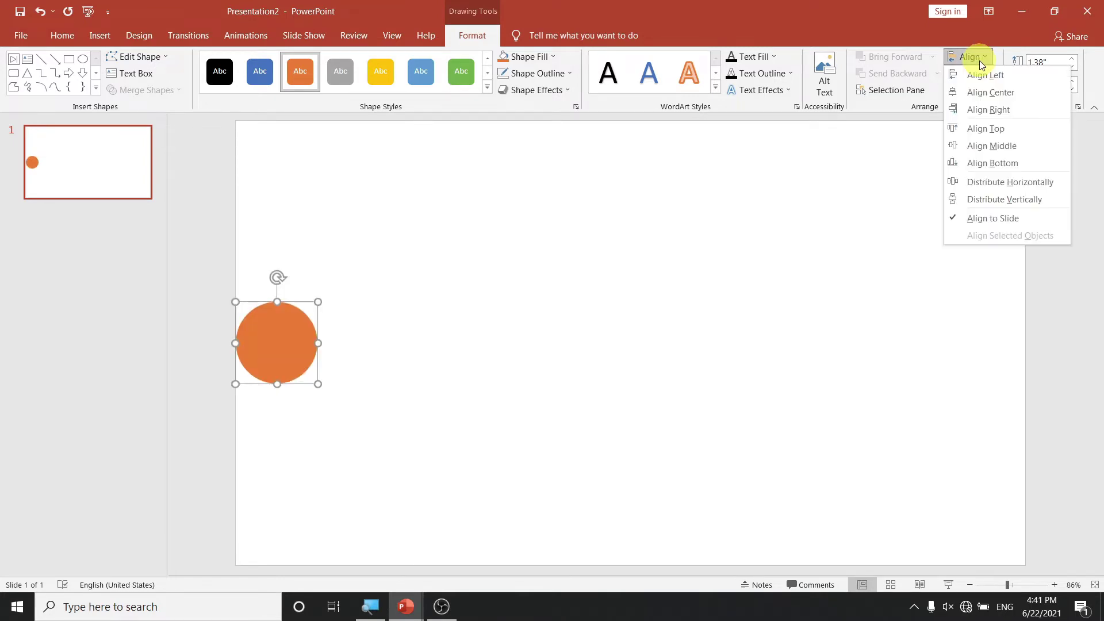
{"action": "left_click", "coordinate": [984, 162]}
{"action": "left_click", "coordinate": [984, 59]}
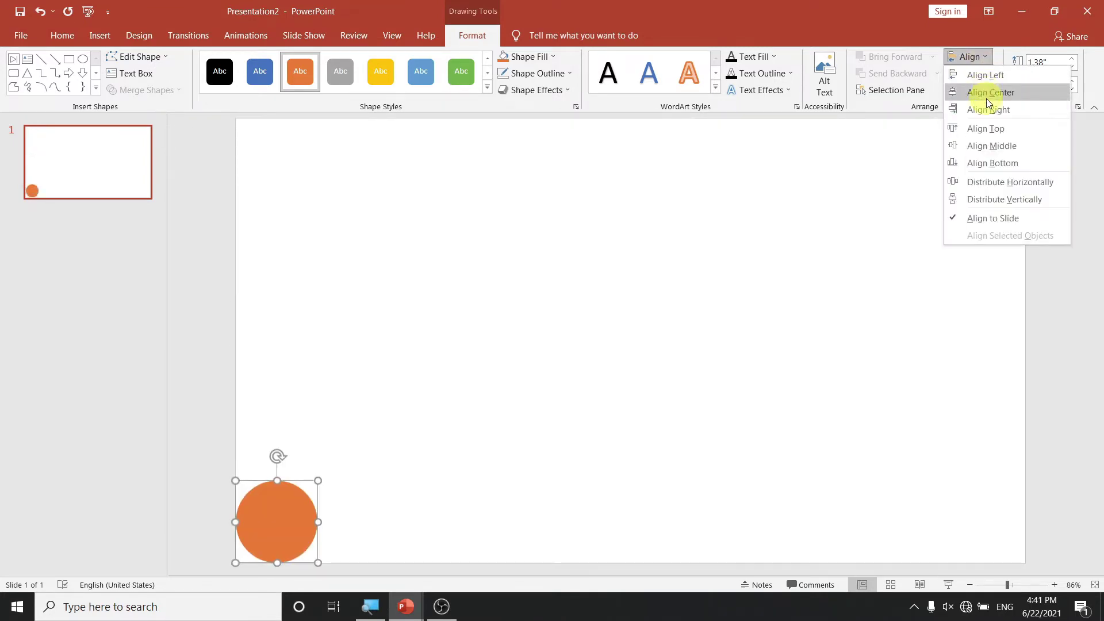
{"action": "left_click", "coordinate": [986, 92]}
{"action": "left_click", "coordinate": [985, 57]}
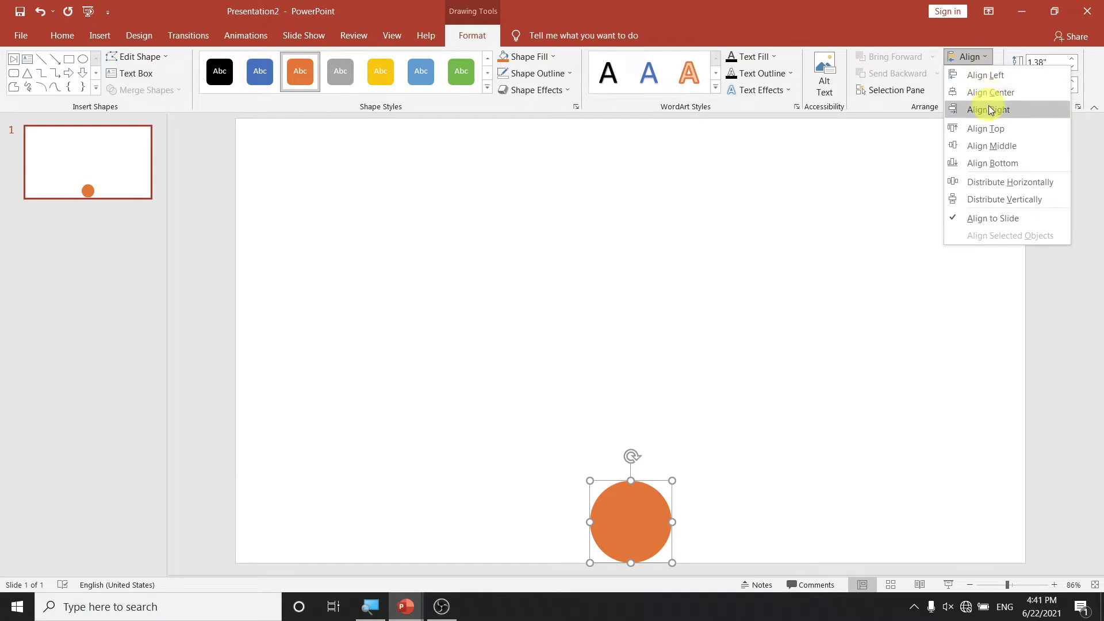
{"action": "left_click", "coordinate": [987, 110]}
Cycle through Middle, Top and Center again, ending with the circle at the exact slide centre.
{"action": "left_click", "coordinate": [988, 57]}
{"action": "left_click", "coordinate": [986, 144]}
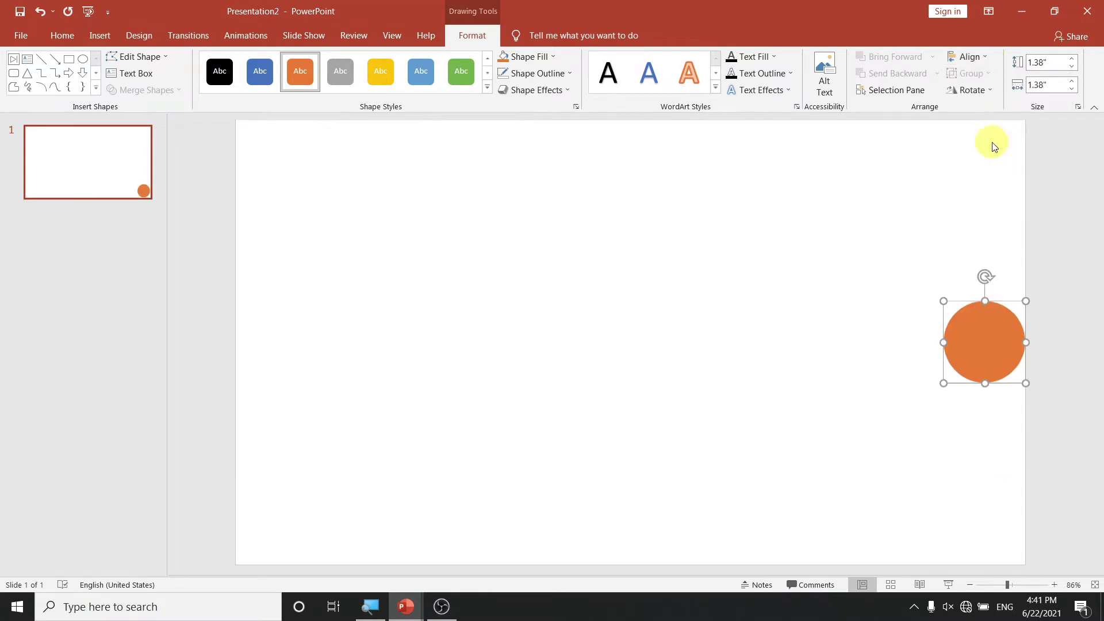
{"action": "left_click", "coordinate": [986, 57]}
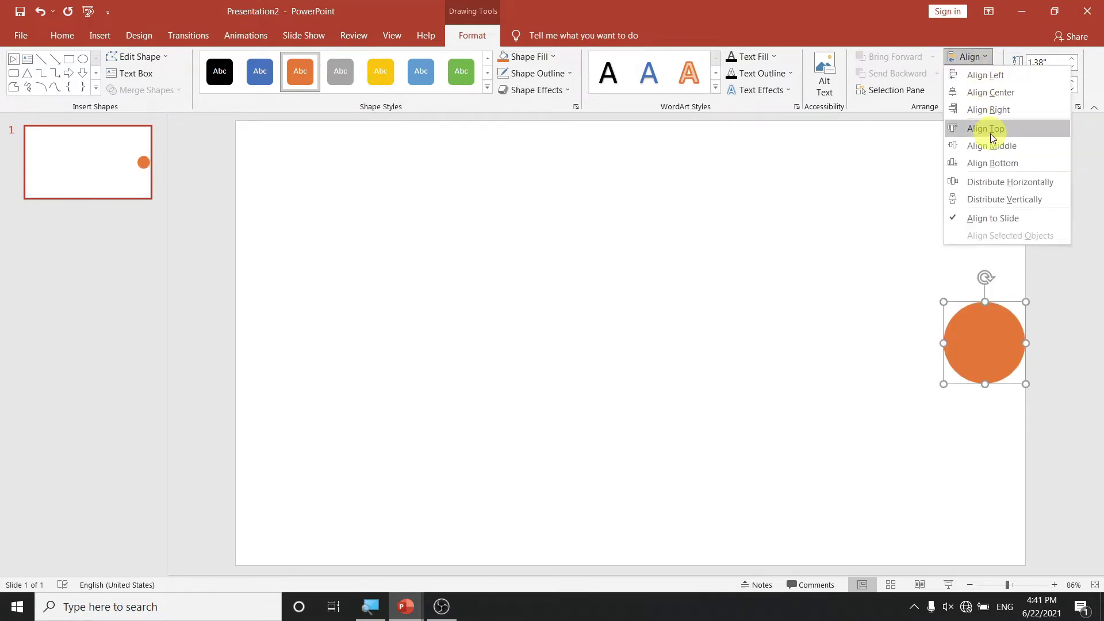
{"action": "left_click", "coordinate": [989, 128]}
{"action": "left_click", "coordinate": [989, 57]}
{"action": "left_click", "coordinate": [989, 93]}
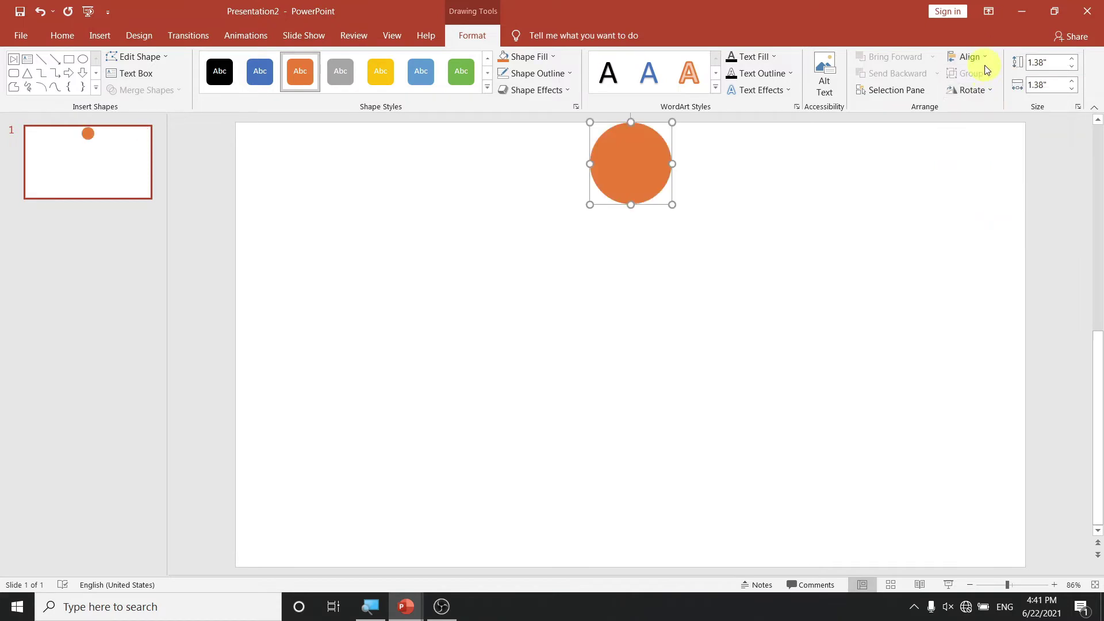
{"action": "left_click", "coordinate": [985, 61]}
{"action": "left_click", "coordinate": [985, 144]}
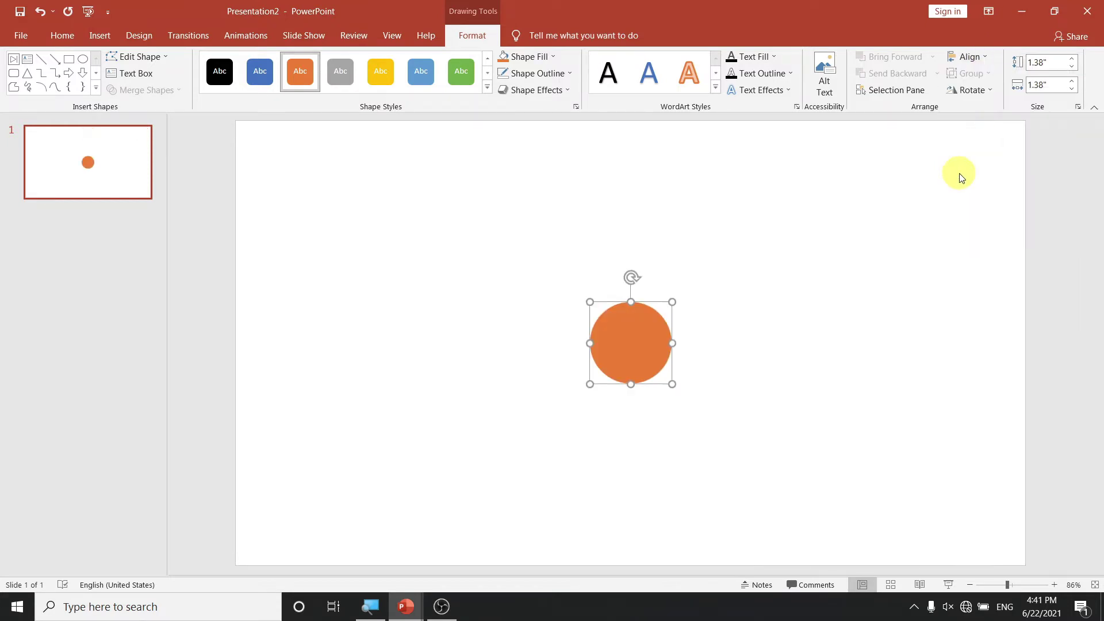
{"action": "left_click", "coordinate": [787, 247]}
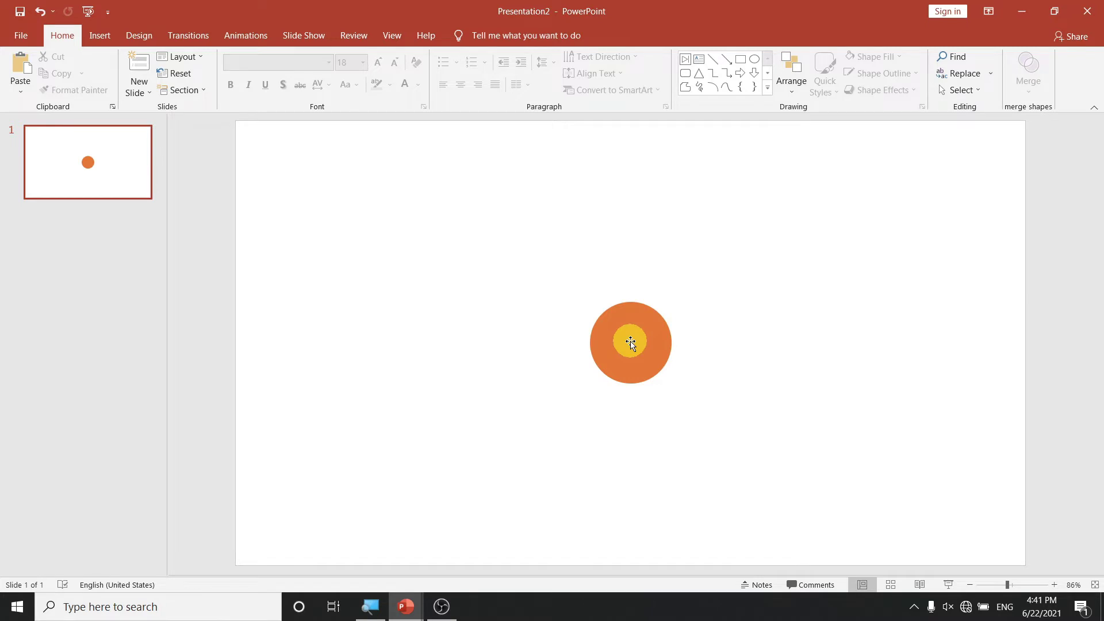
Insert two Blank-layout slides after slide 1.
{"action": "left_click", "coordinate": [111, 205]}
{"action": "left_click", "coordinate": [144, 92]}
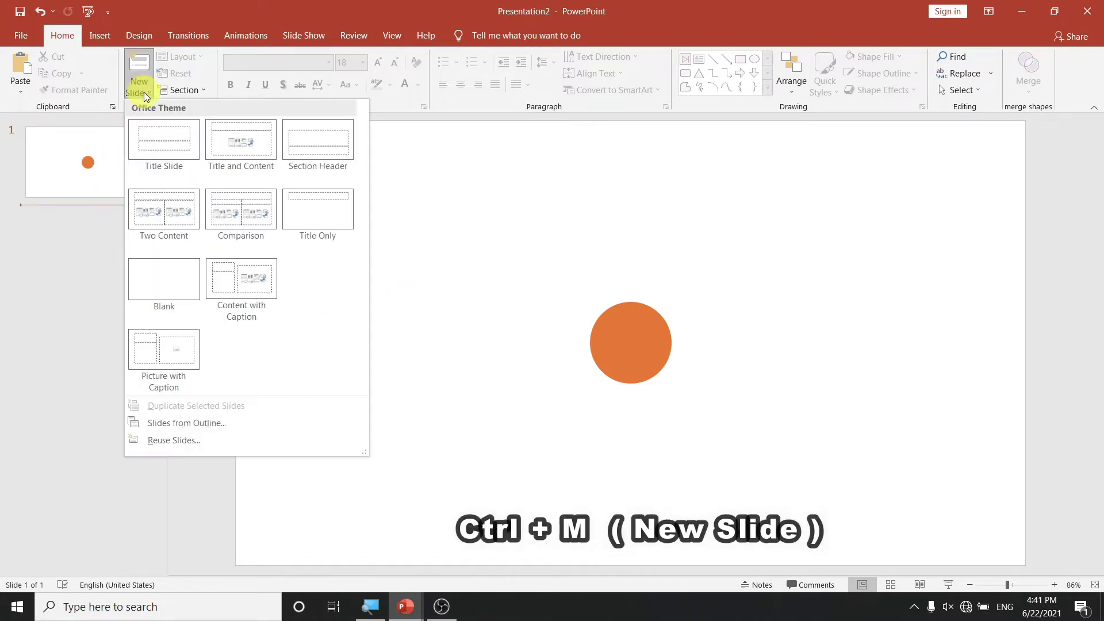
{"action": "left_click", "coordinate": [154, 278]}
{"action": "left_click", "coordinate": [150, 95]}
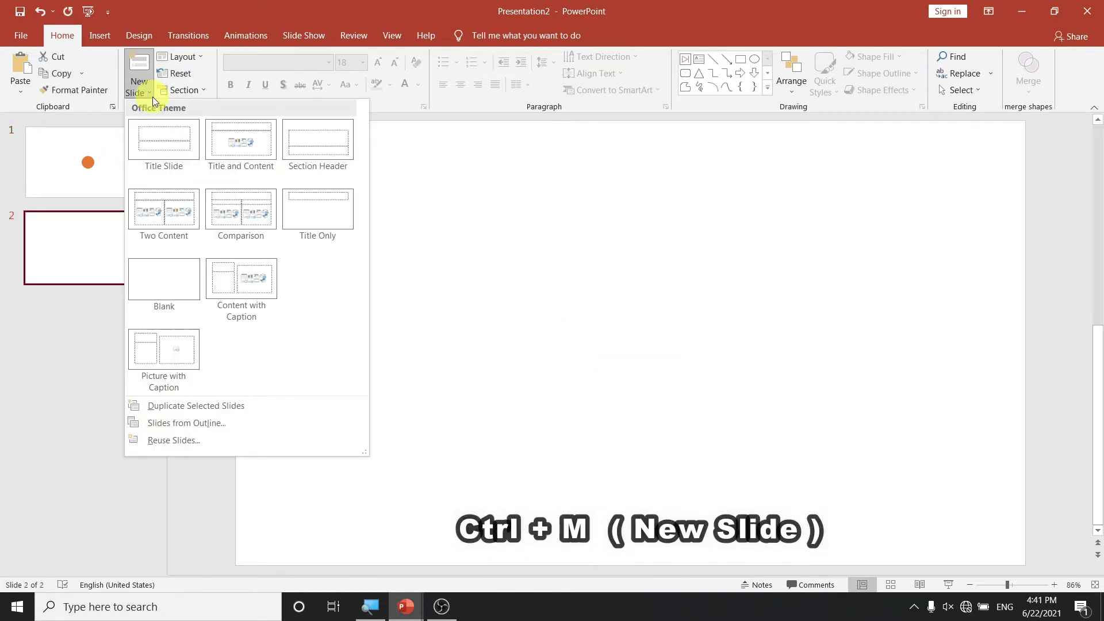
{"action": "left_click", "coordinate": [160, 286]}
Return to slide 1 and copy the orange circle.
{"action": "left_click", "coordinate": [88, 162]}
{"action": "left_click", "coordinate": [630, 341]}
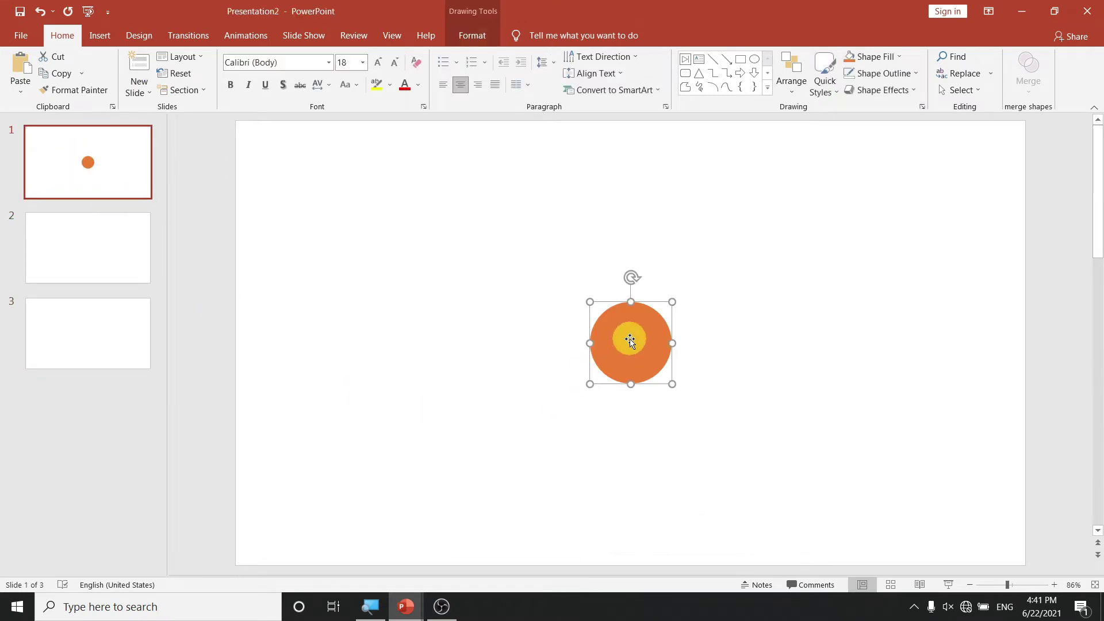
{"action": "key", "text": "ctrl+c"}
Paste the orange circle onto slide 2 and drag it into position to start the row.
{"action": "left_click", "coordinate": [127, 239]}
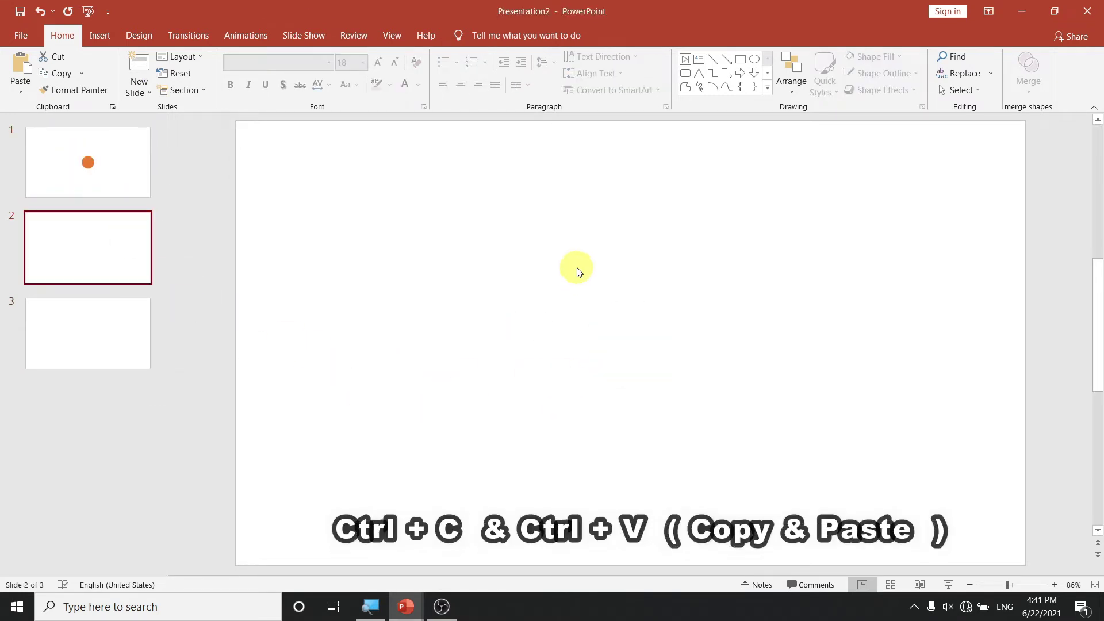
{"action": "key", "text": "ctrl+v"}
{"action": "mouse_move", "coordinate": [642, 348]}
{"action": "left_mouse_down"}
{"action": "mouse_move", "coordinate": [306, 348]}
{"action": "mouse_move", "coordinate": [949, 337]}
{"action": "left_mouse_up"}
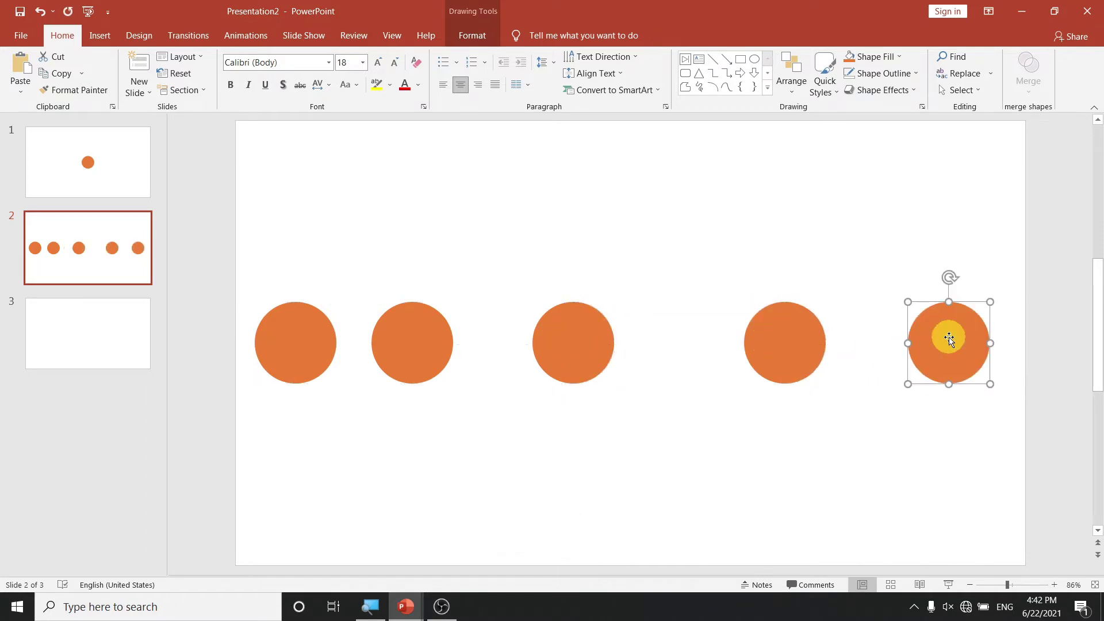
Select all five circles on slide 2 and apply Align > Distribute Horizontally.
{"action": "left_click", "coordinate": [270, 345], "text": "shift"}
{"action": "left_click", "coordinate": [445, 339], "text": "shift"}
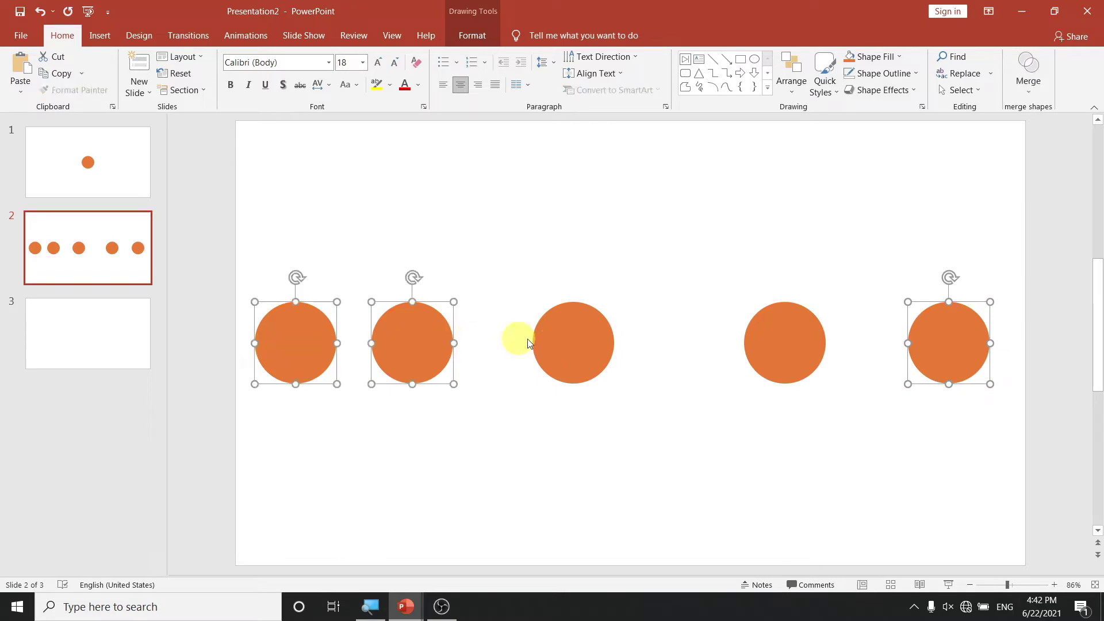
{"action": "left_click", "coordinate": [559, 338], "text": "shift"}
{"action": "left_click", "coordinate": [780, 345], "text": "shift"}
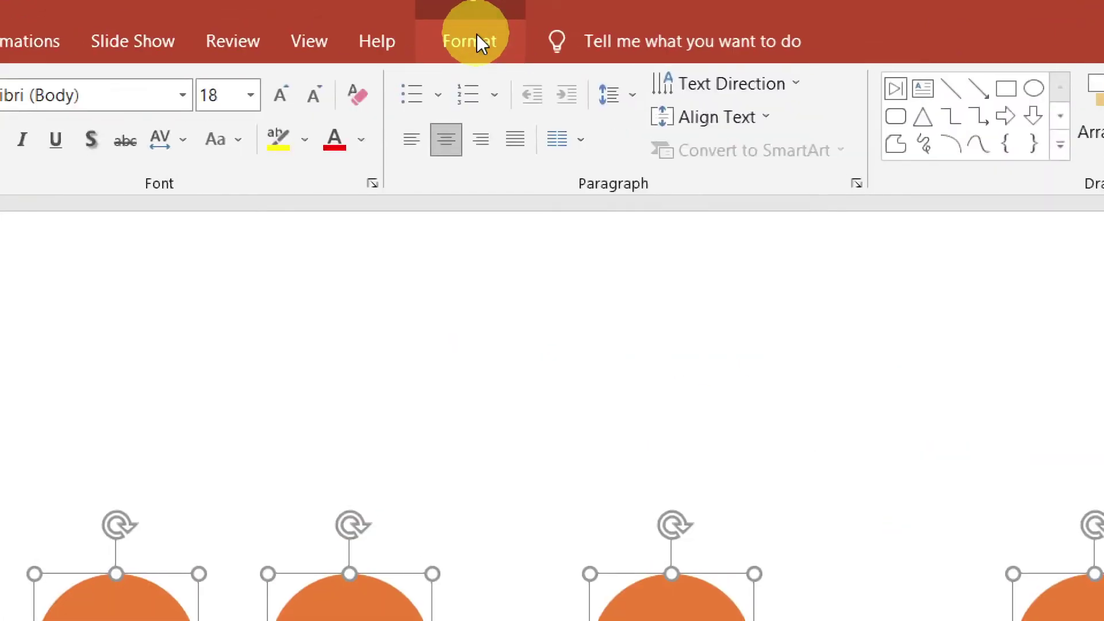
{"action": "left_click", "coordinate": [477, 34]}
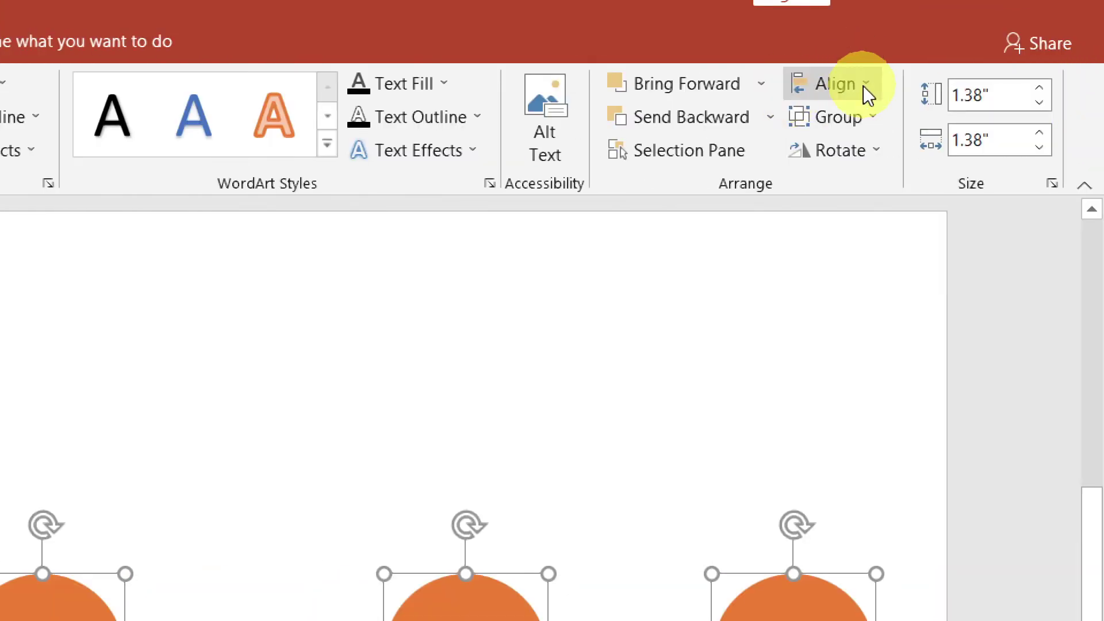
{"action": "left_click", "coordinate": [866, 86]}
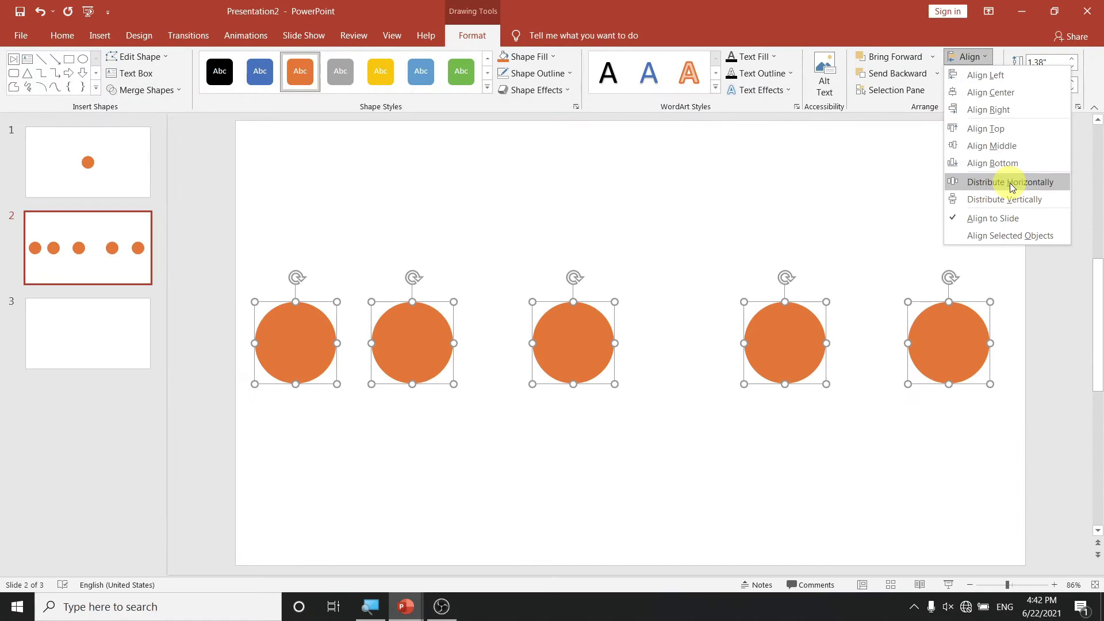
{"action": "left_click", "coordinate": [1011, 188]}
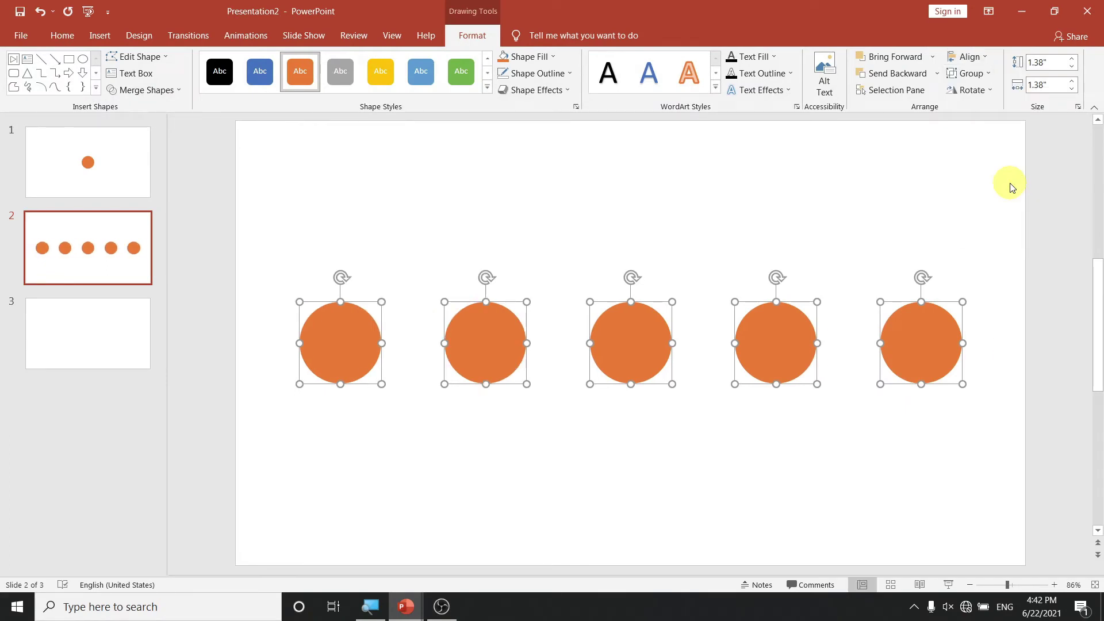
{"action": "left_click", "coordinate": [119, 326]}
Paste a circle from slide 2 onto slide 3 and move it to the top centre.
{"action": "left_click", "coordinate": [122, 264]}
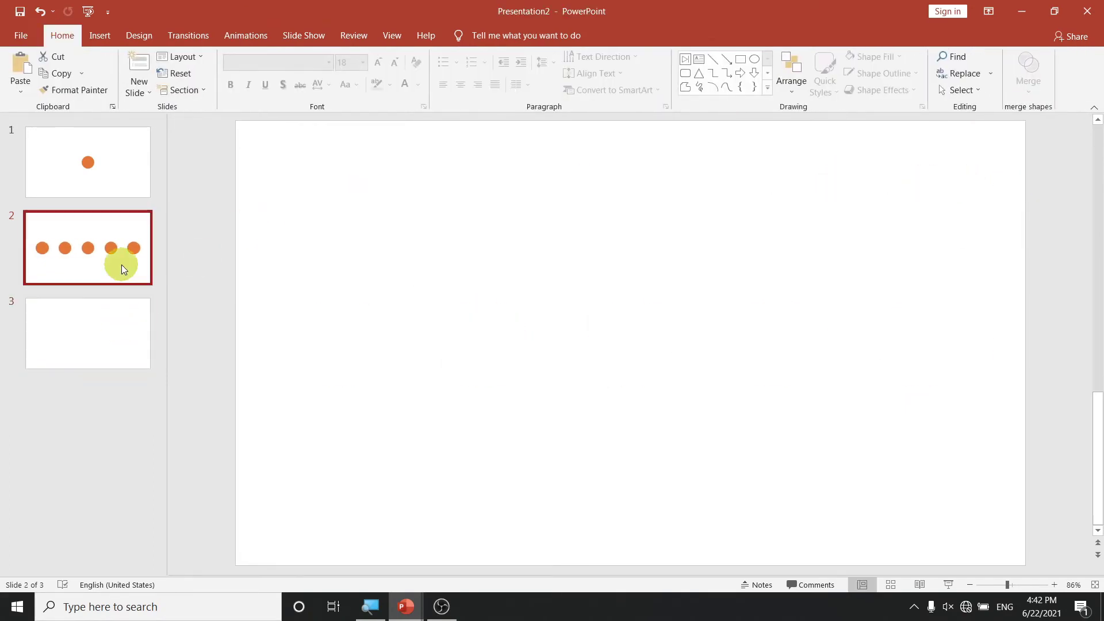
{"action": "left_click", "coordinate": [326, 331]}
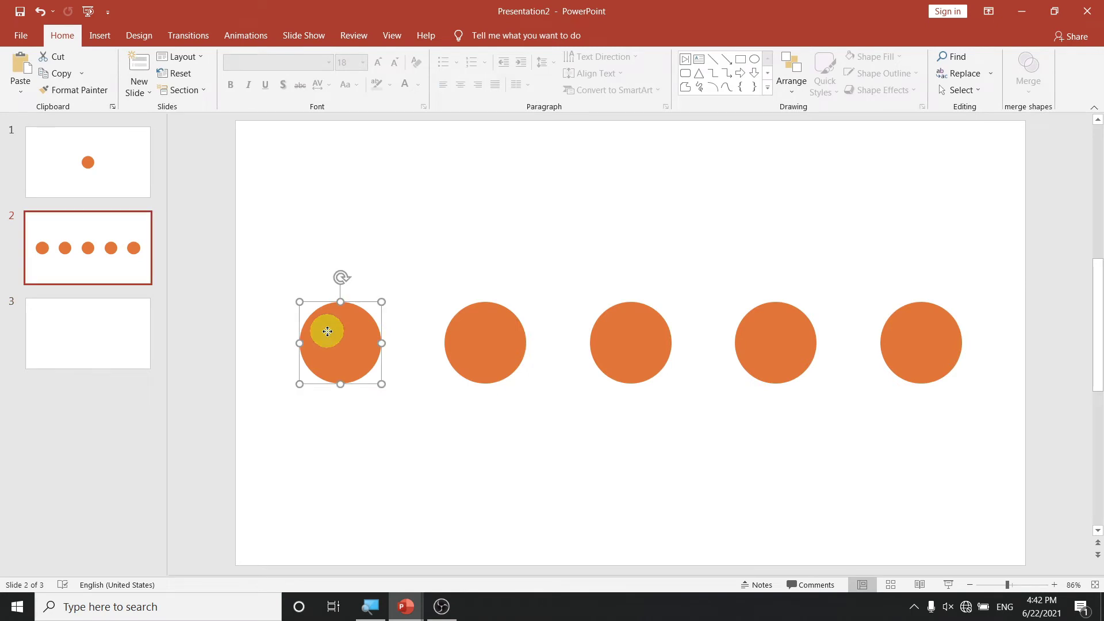
{"action": "left_click", "coordinate": [105, 345]}
{"action": "key", "text": "ctrl+v"}
{"action": "mouse_move", "coordinate": [345, 364]}
{"action": "left_mouse_down"}
{"action": "mouse_move", "coordinate": [529, 239]}
{"action": "mouse_move", "coordinate": [639, 183]}
{"action": "mouse_move", "coordinate": [623, 182]}
{"action": "mouse_move", "coordinate": [637, 498]}
{"action": "mouse_move", "coordinate": [638, 414]}
{"action": "left_mouse_up"}
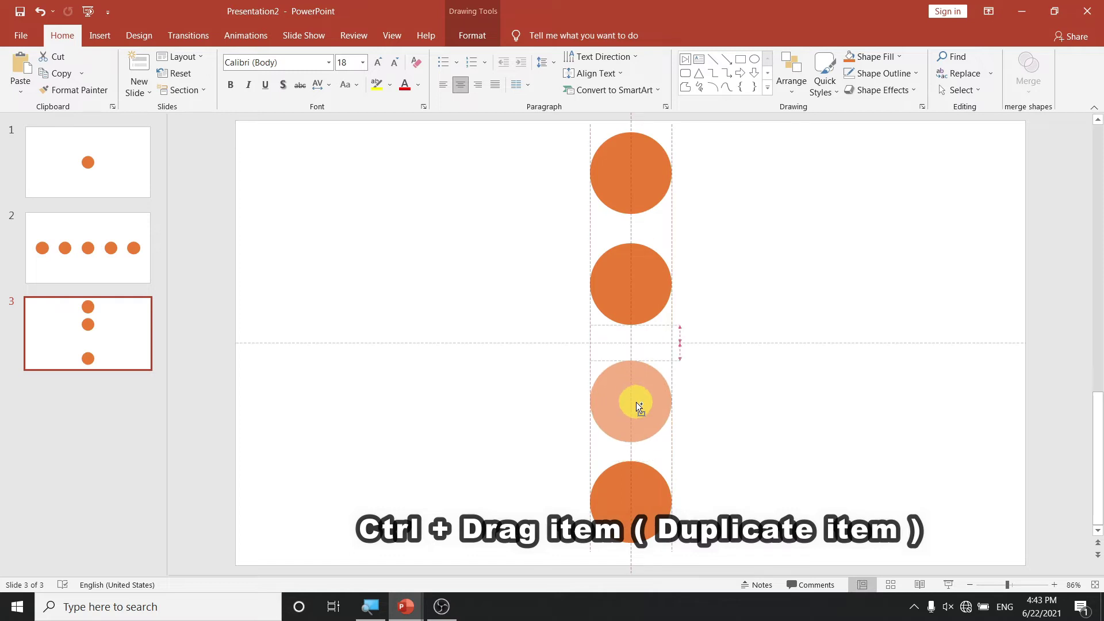
Select the four stacked circles on slide 3 and apply Align > Distribute Vertically.
{"action": "left_click", "coordinate": [636, 175]}
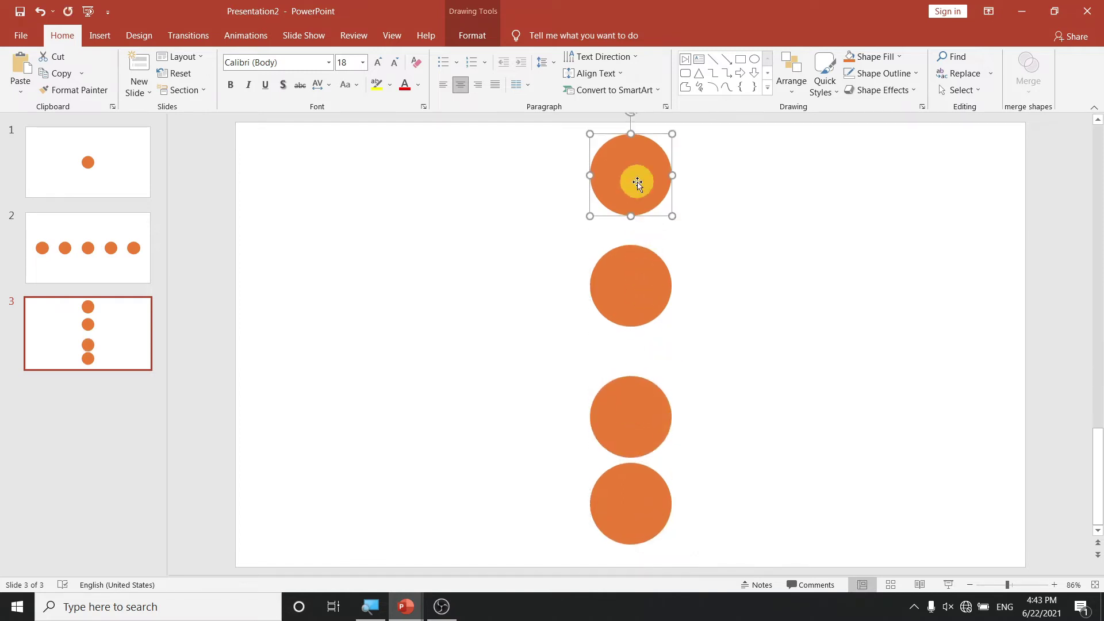
{"action": "left_click", "coordinate": [637, 282], "text": "shift"}
{"action": "left_click", "coordinate": [638, 454], "text": "shift"}
{"action": "left_click", "coordinate": [639, 506], "text": "shift"}
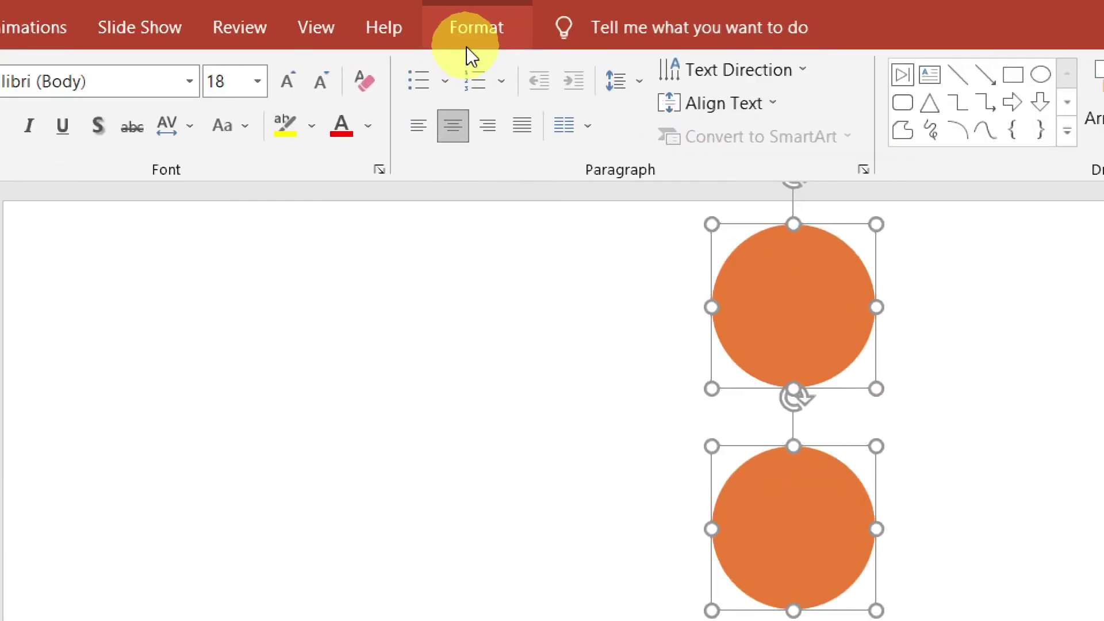
{"action": "left_click", "coordinate": [468, 38]}
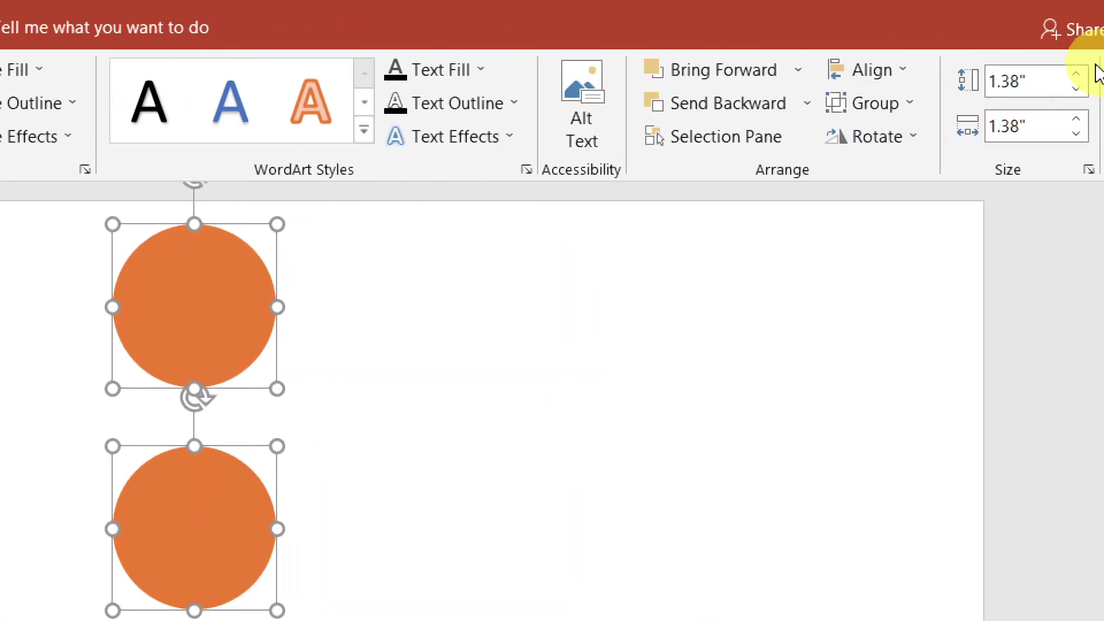
{"action": "left_click", "coordinate": [891, 78]}
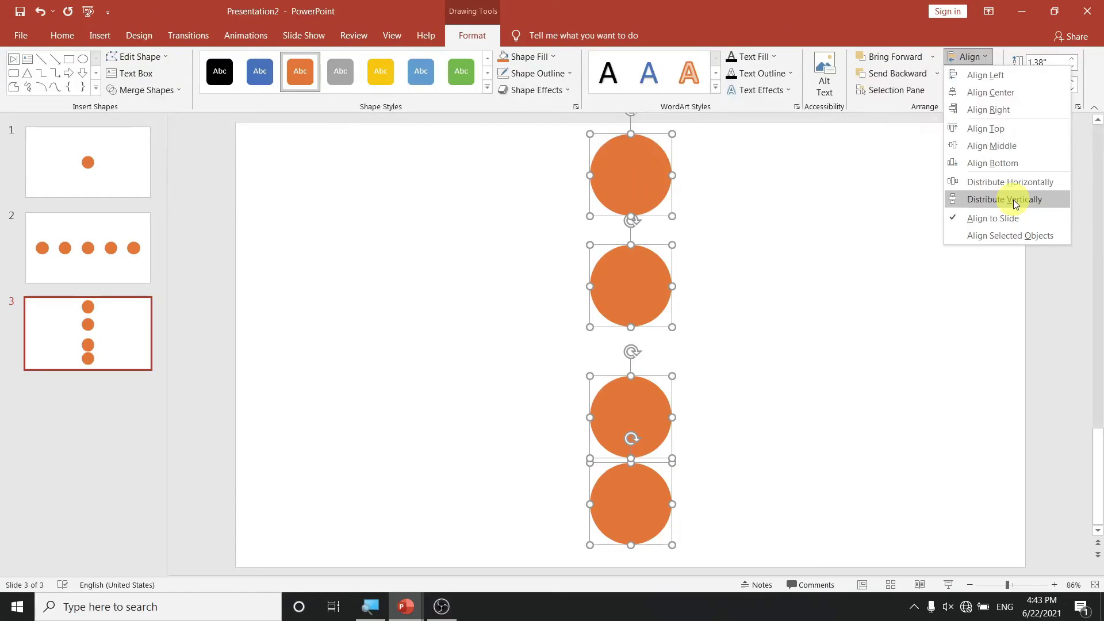
{"action": "left_click", "coordinate": [1015, 204]}
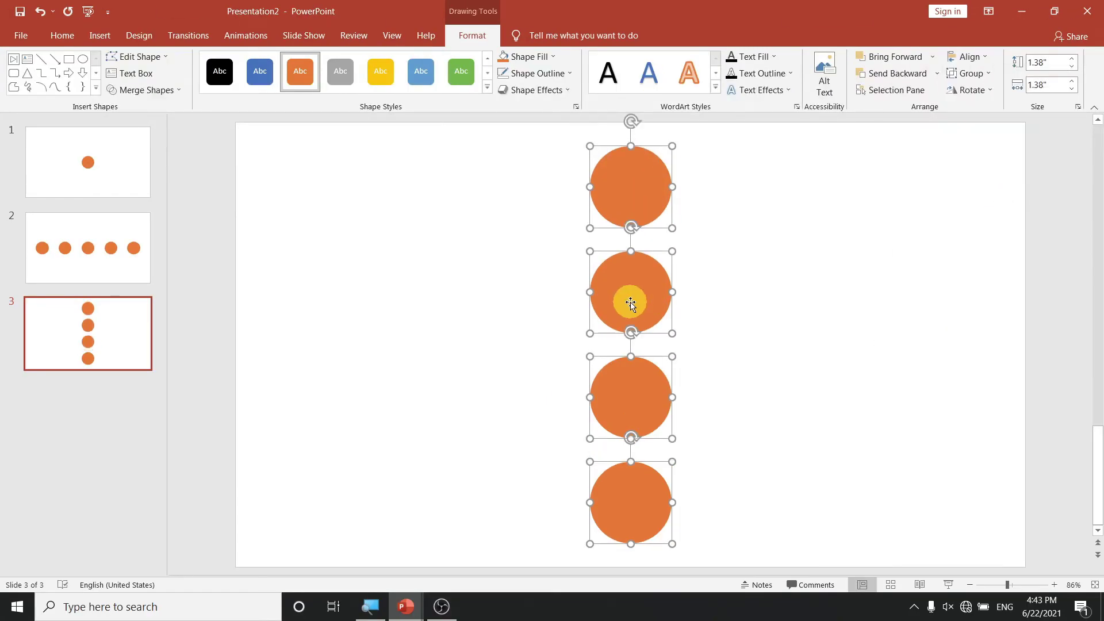
On slide 2, select all five circles with Ctrl+A and group them via the right-click Group command.
{"action": "left_click", "coordinate": [119, 248]}
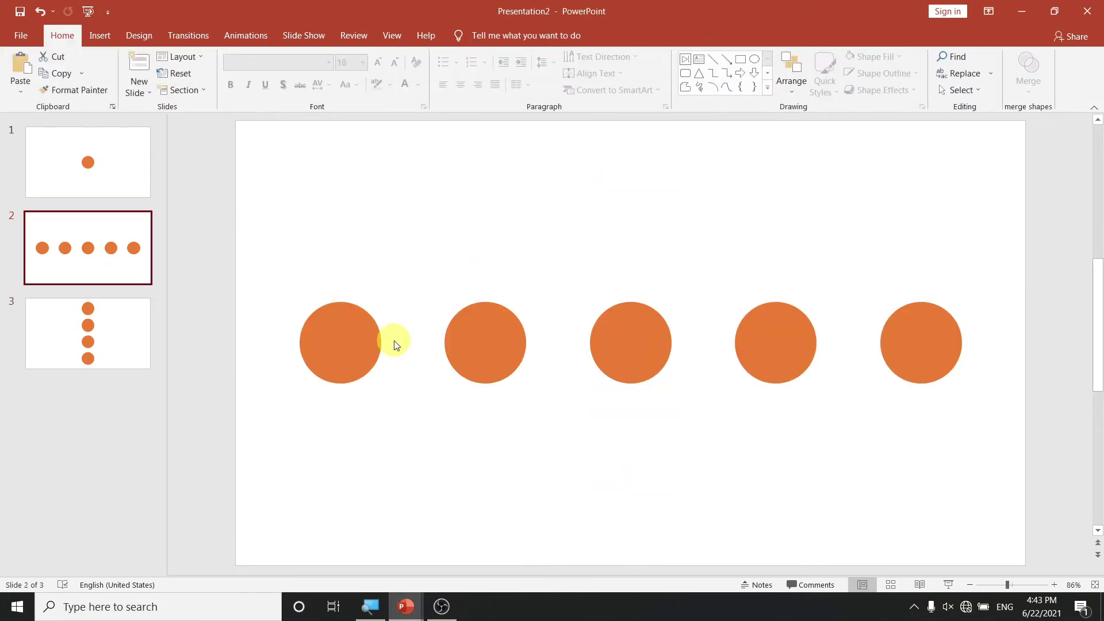
{"action": "left_click", "coordinate": [355, 343]}
{"action": "key", "text": "ctrl+a"}
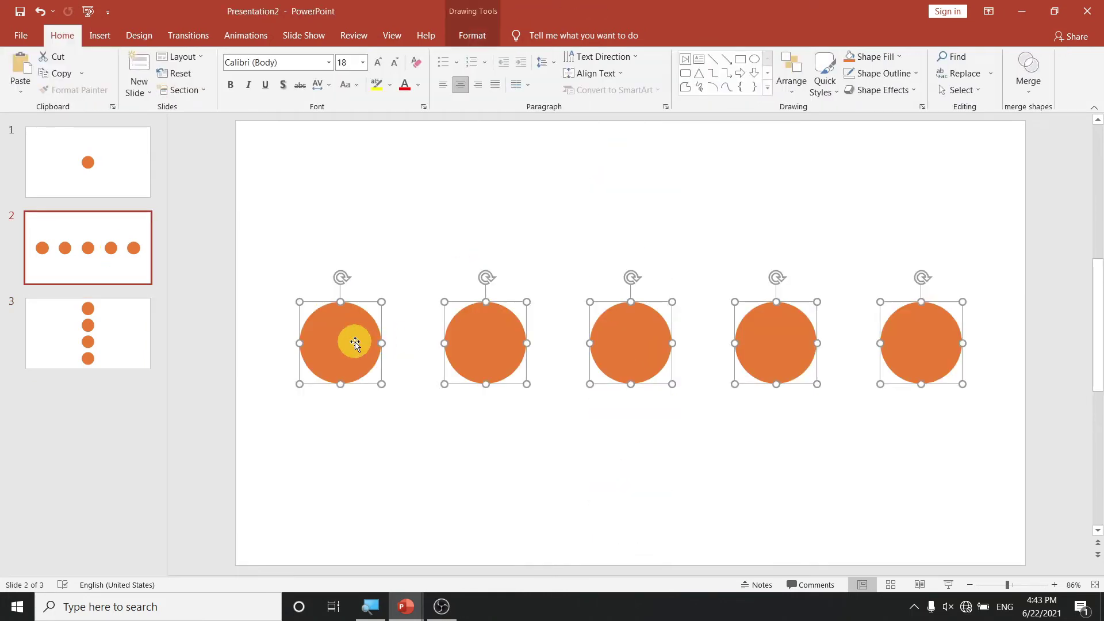
{"action": "right_click", "coordinate": [484, 323]}
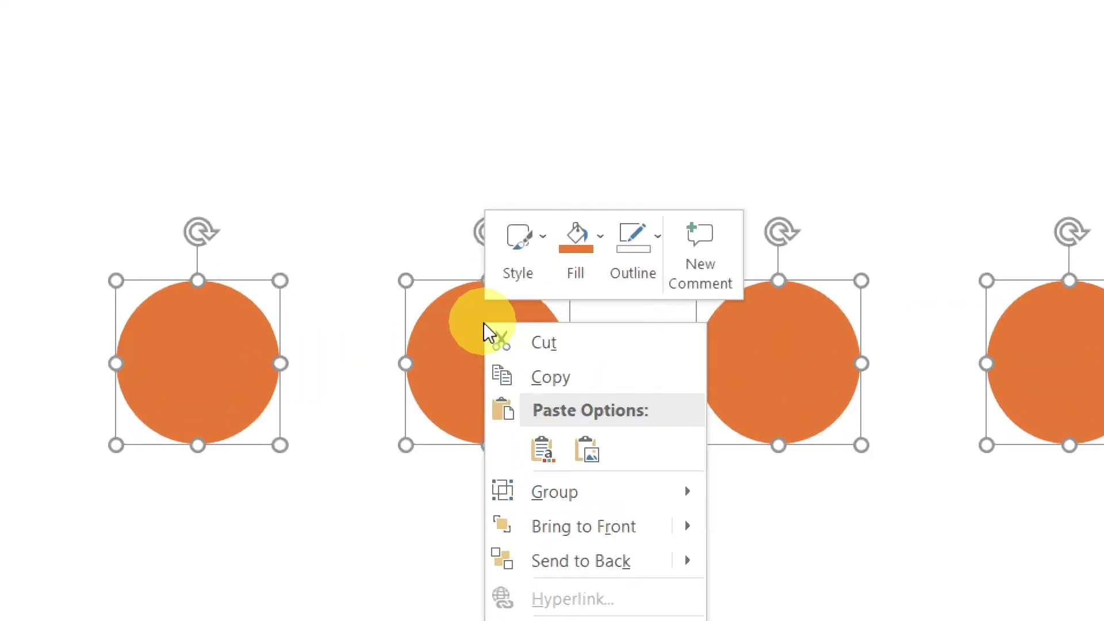
{"action": "mouse_move", "coordinate": [552, 492]}
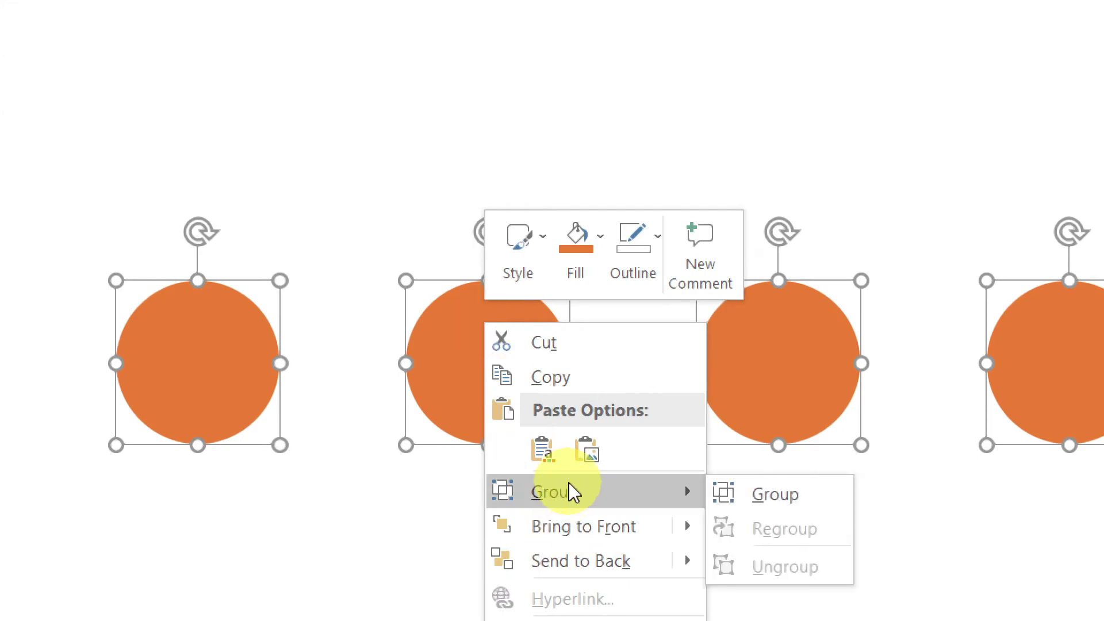
{"action": "left_click", "coordinate": [771, 505]}
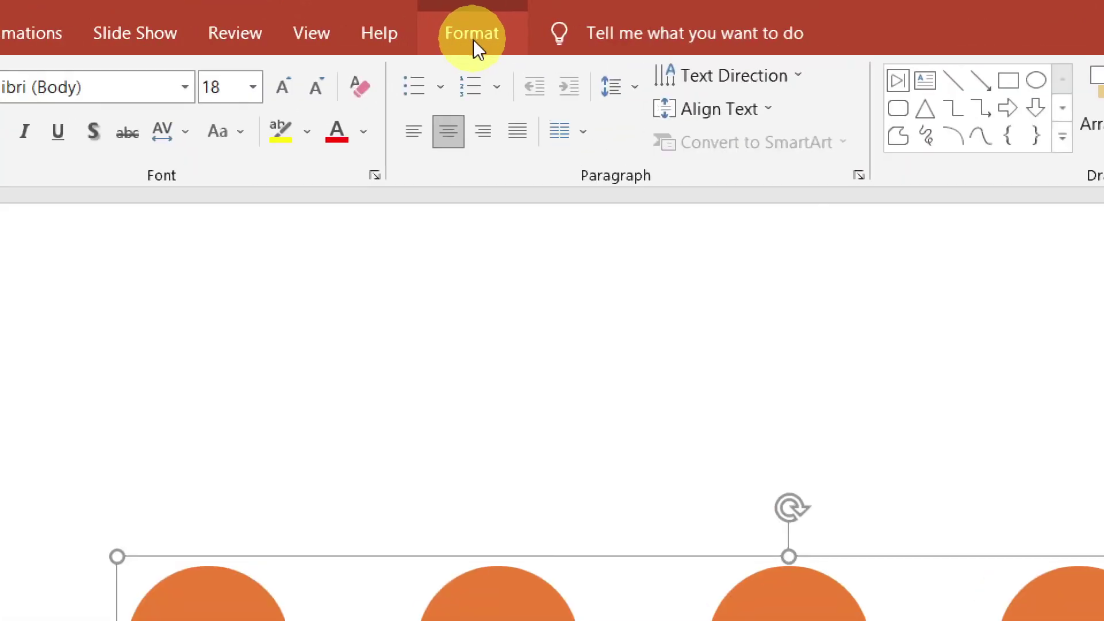
{"action": "left_click", "coordinate": [473, 38]}
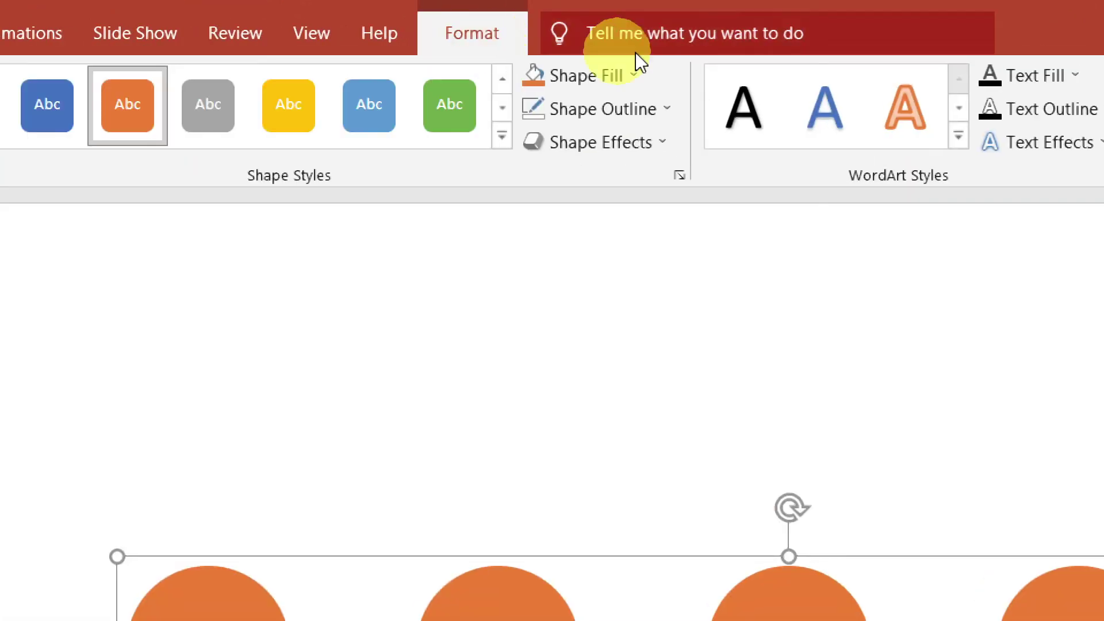
{"action": "left_click", "coordinate": [980, 74]}
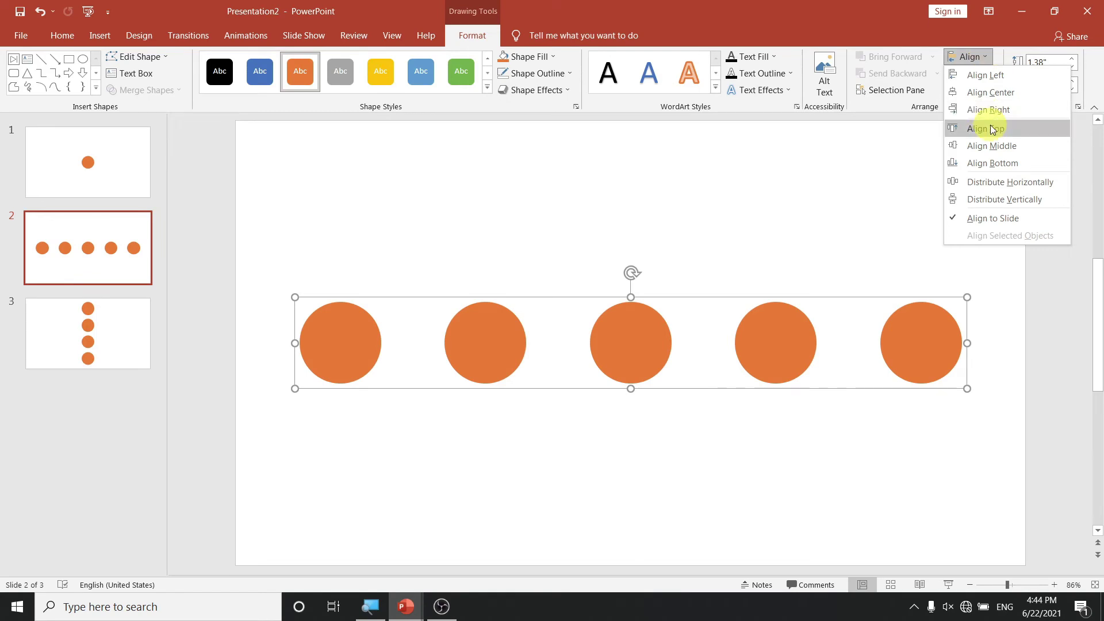
{"action": "left_click", "coordinate": [992, 129]}
{"action": "left_click", "coordinate": [977, 56]}
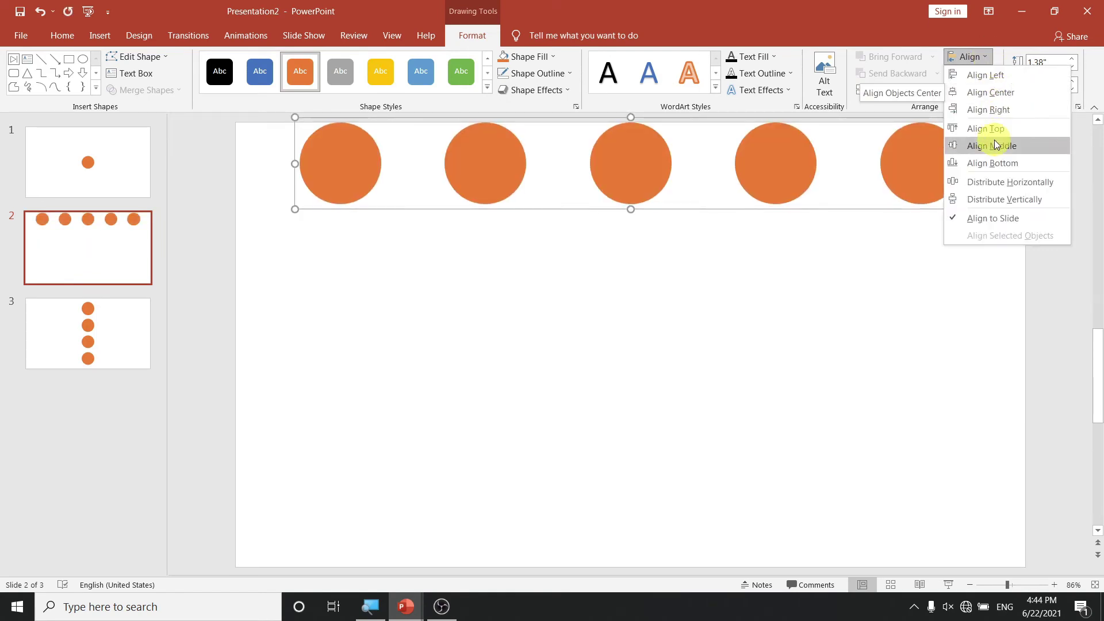
{"action": "left_click", "coordinate": [997, 145]}
{"action": "left_click", "coordinate": [984, 56]}
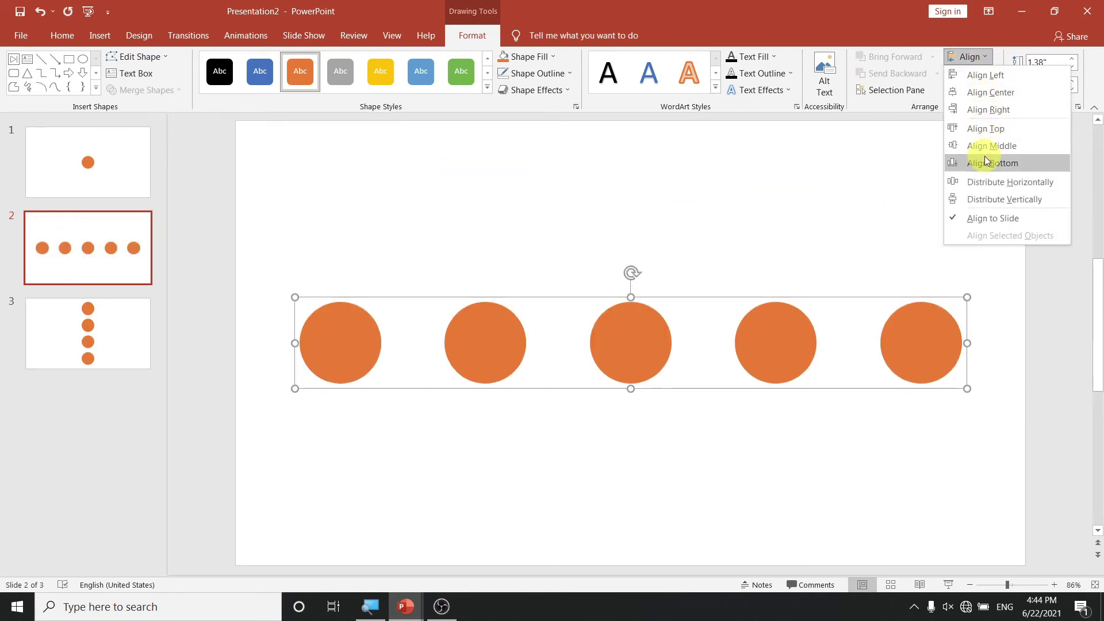
{"action": "left_click", "coordinate": [985, 161]}
{"action": "left_click", "coordinate": [974, 58]}
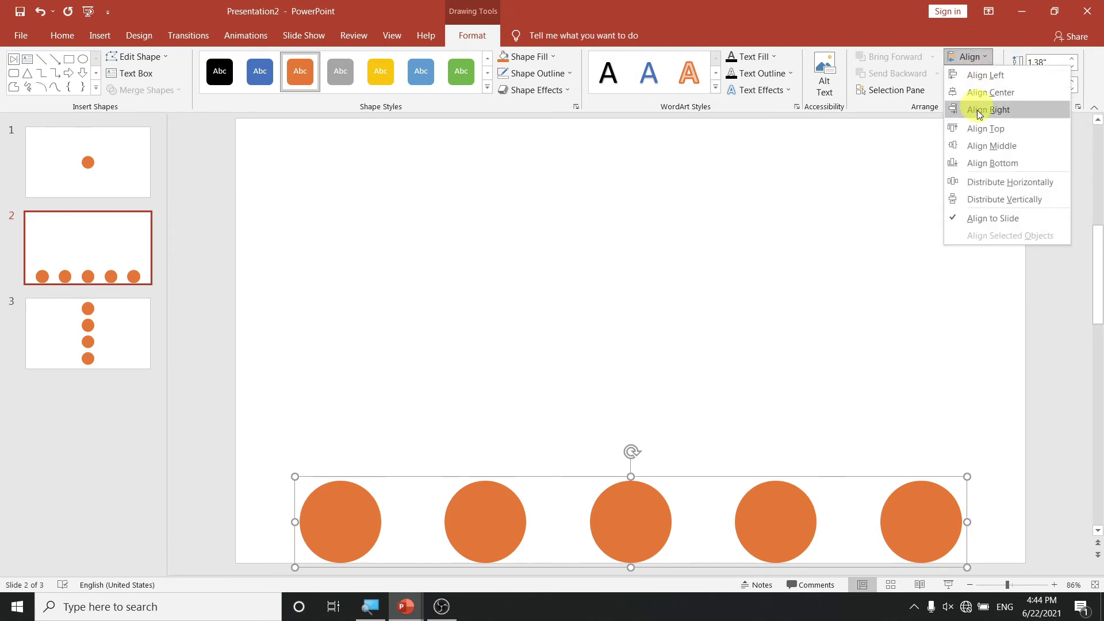
{"action": "left_click", "coordinate": [982, 144]}
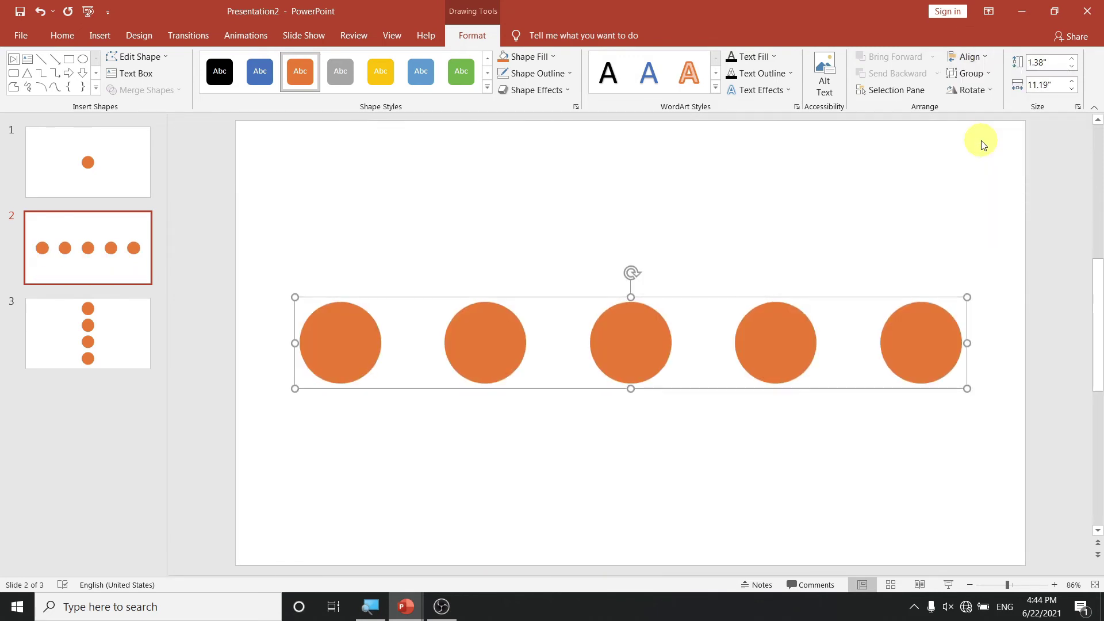
{"action": "left_click", "coordinate": [667, 236]}
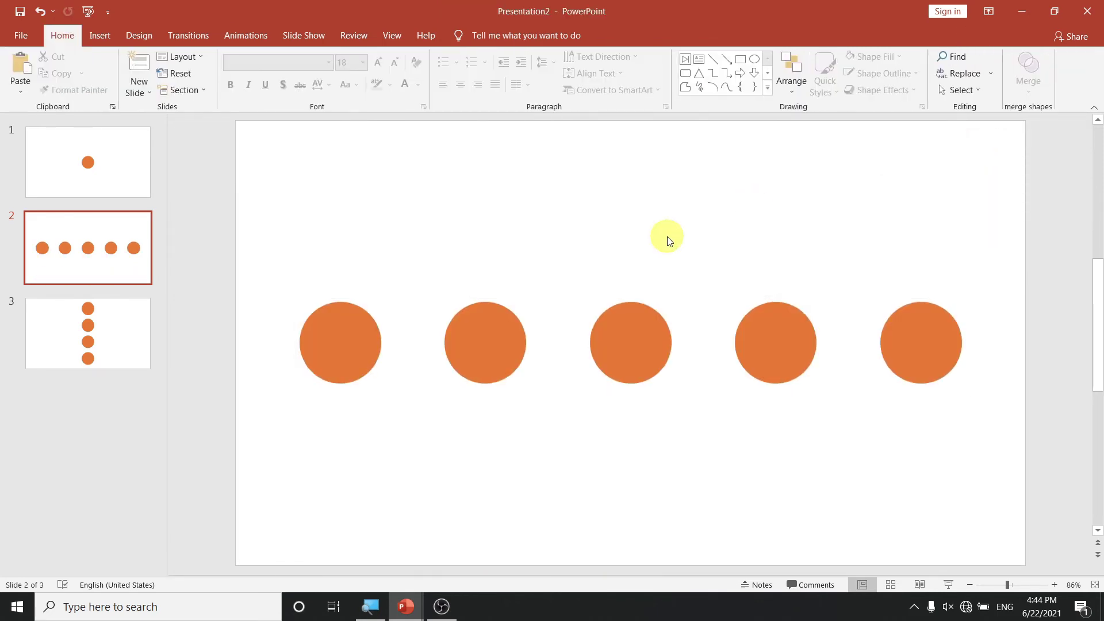
On slide 3, select all four stacked circles with Ctrl+A and group them via the right-click Group command.
{"action": "left_click", "coordinate": [109, 307]}
{"action": "left_click", "coordinate": [636, 172]}
{"action": "key", "text": "ctrl+a"}
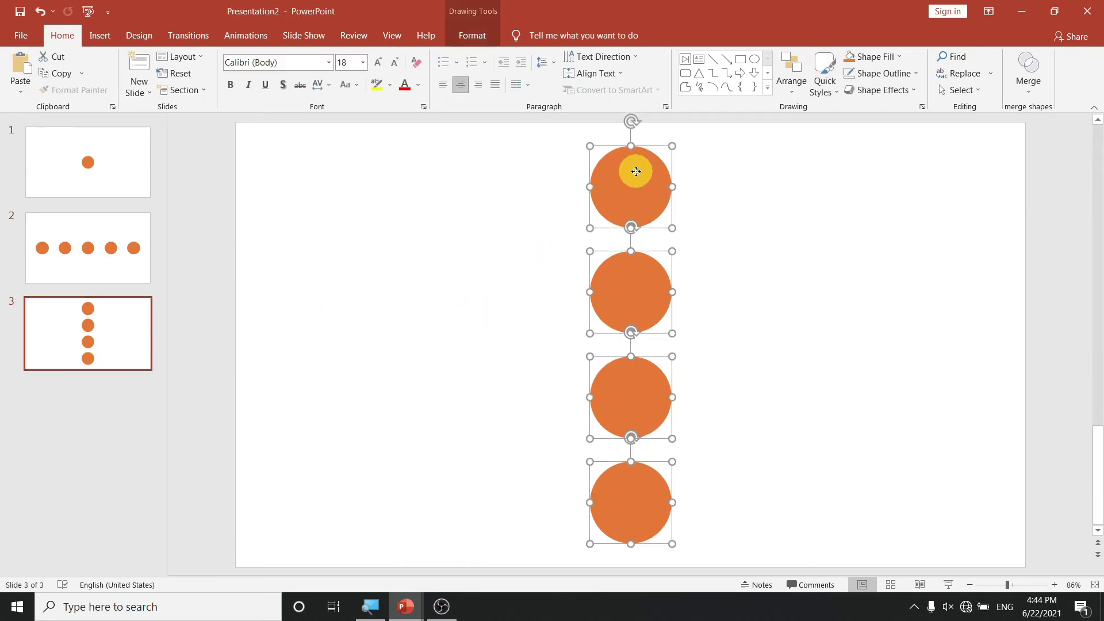
{"action": "right_click", "coordinate": [636, 171]}
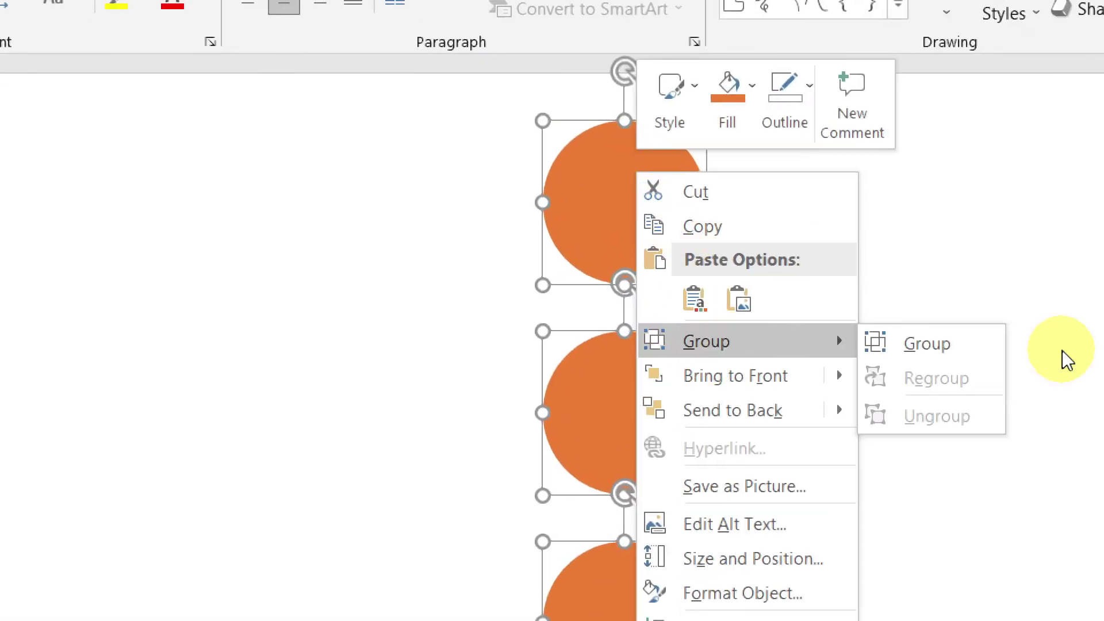
{"action": "left_click", "coordinate": [925, 344]}
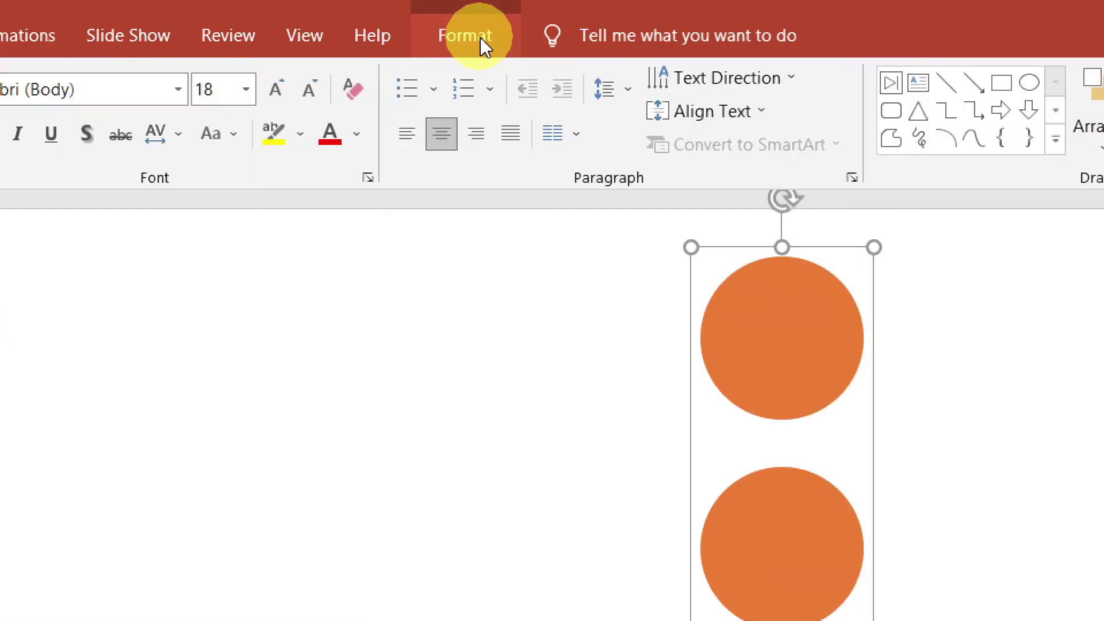
{"action": "left_click", "coordinate": [480, 37]}
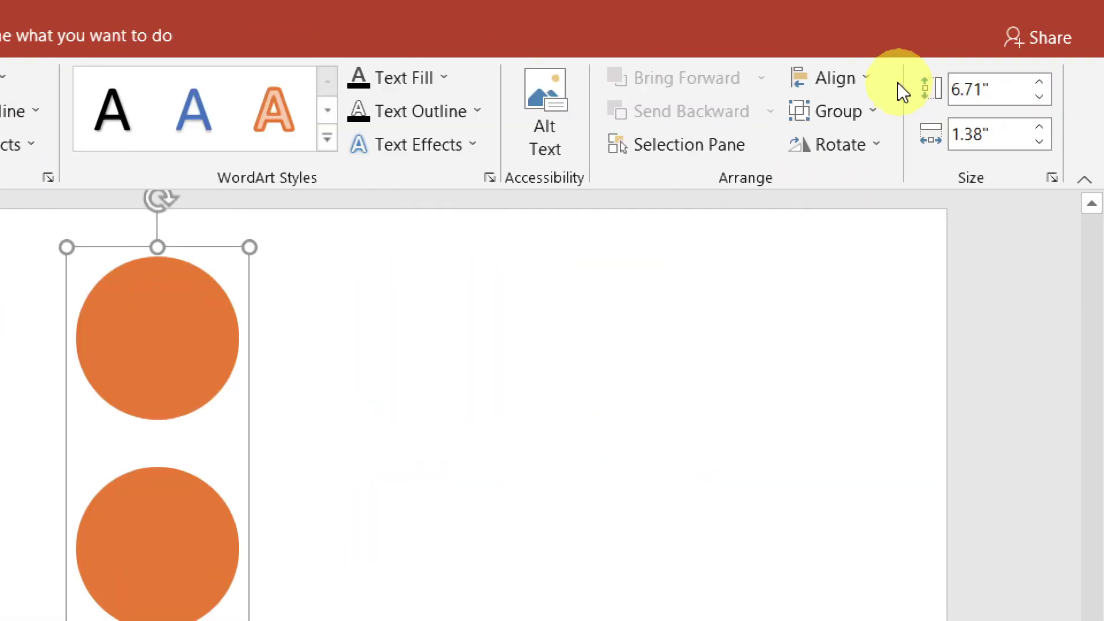
{"action": "left_click", "coordinate": [873, 80]}
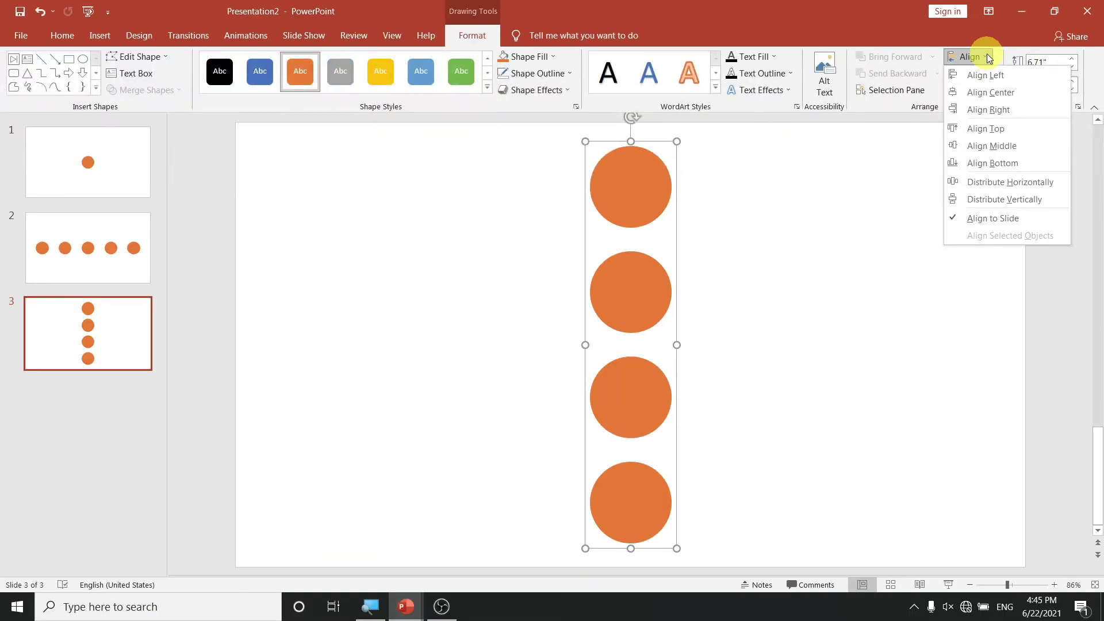
{"action": "left_click", "coordinate": [987, 55]}
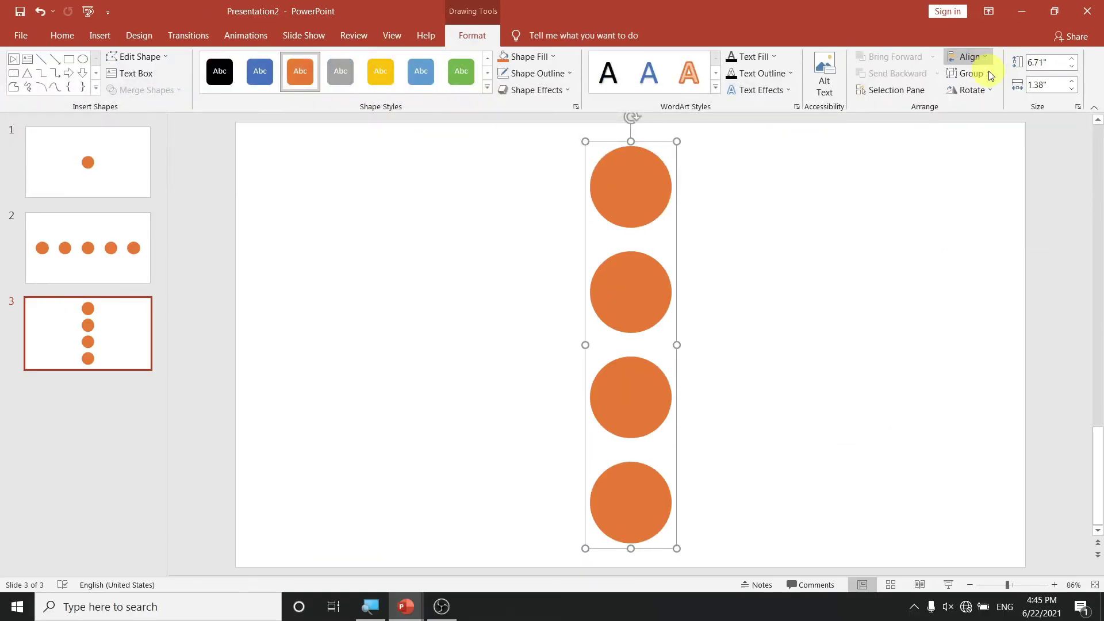
{"action": "left_click", "coordinate": [979, 57]}
{"action": "left_click", "coordinate": [991, 91]}
{"action": "left_click", "coordinate": [985, 56]}
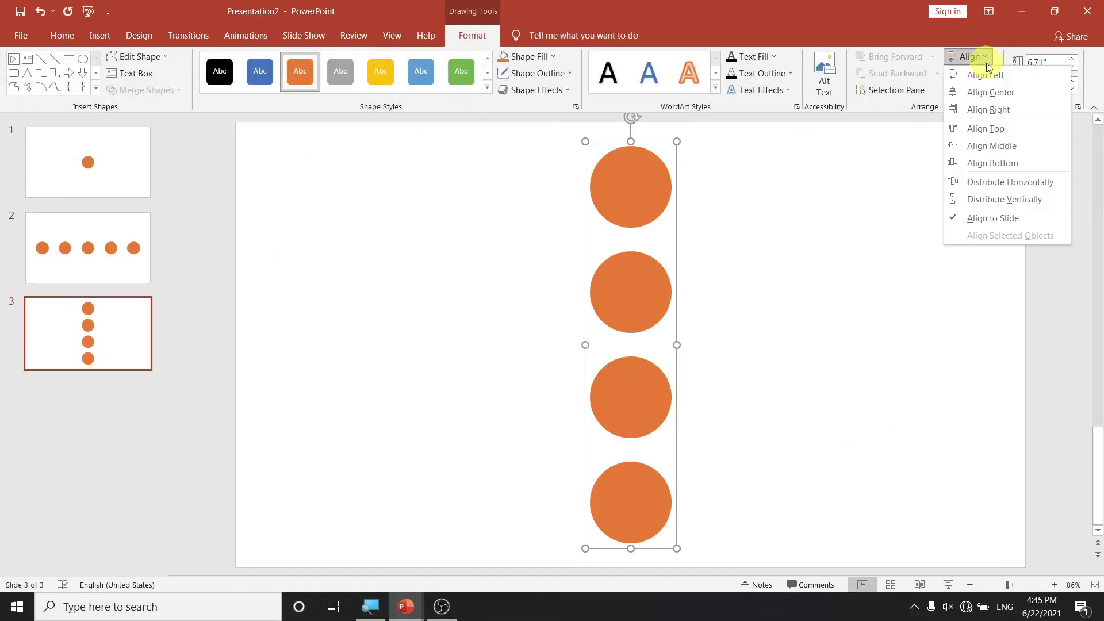
{"action": "left_click", "coordinate": [989, 108]}
{"action": "left_click", "coordinate": [981, 57]}
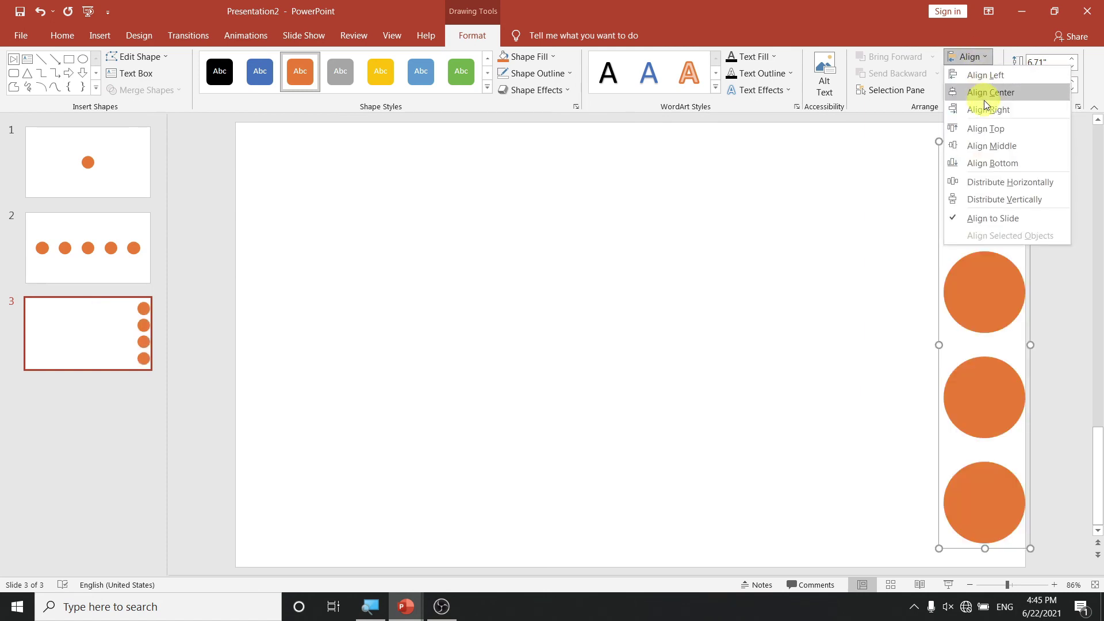
{"action": "left_click", "coordinate": [984, 96]}
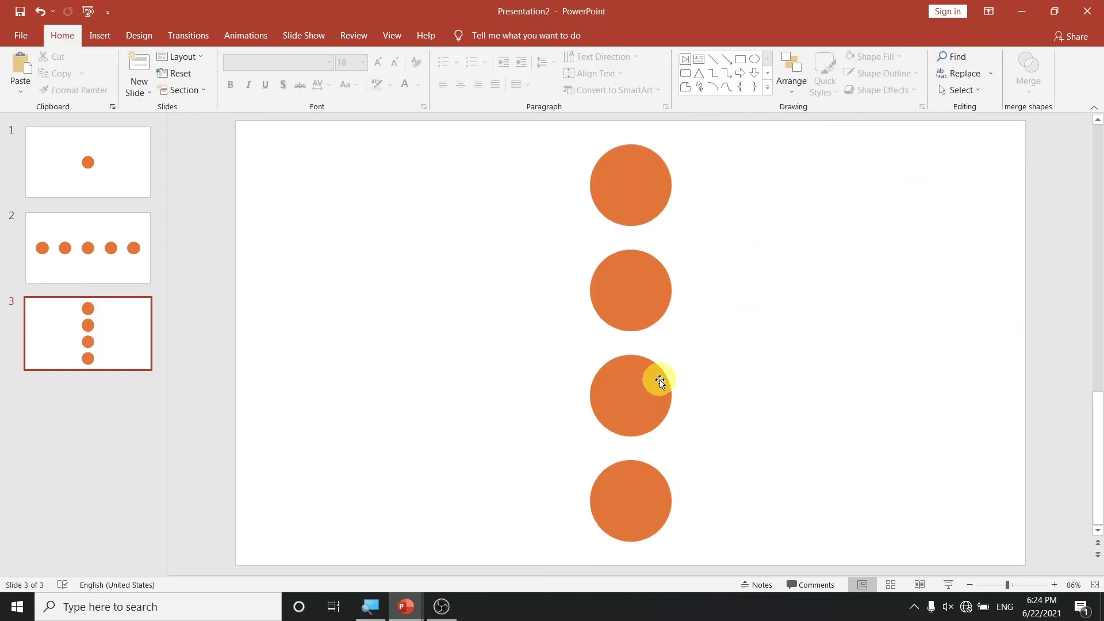